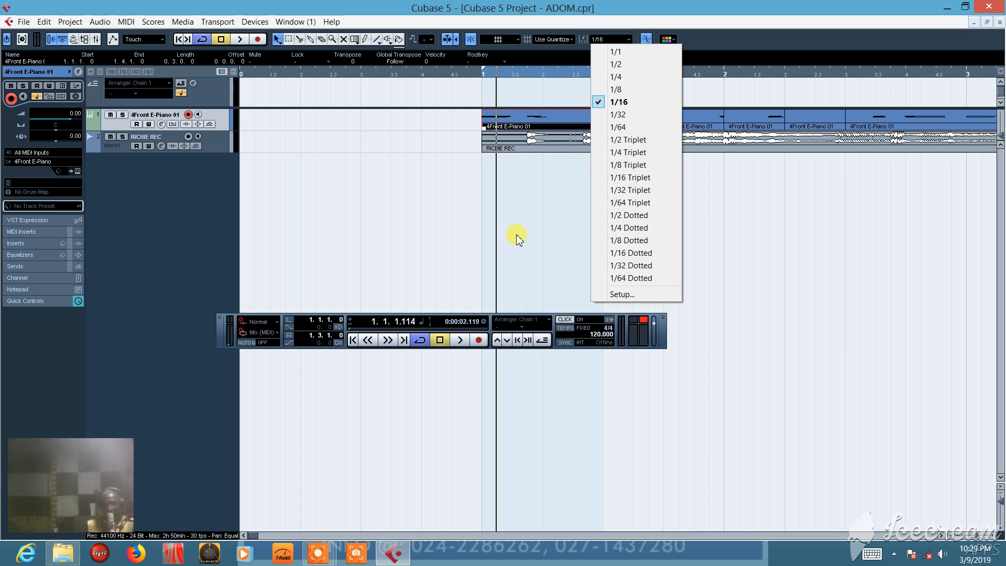
Set the project's quantize type to 1/8.
left_click(553, 314)
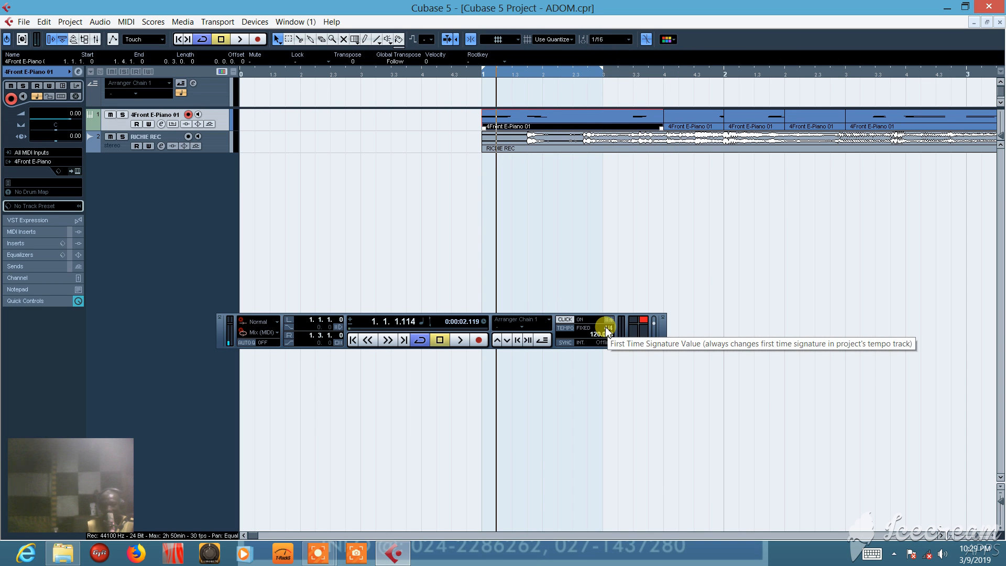
left_click(629, 39)
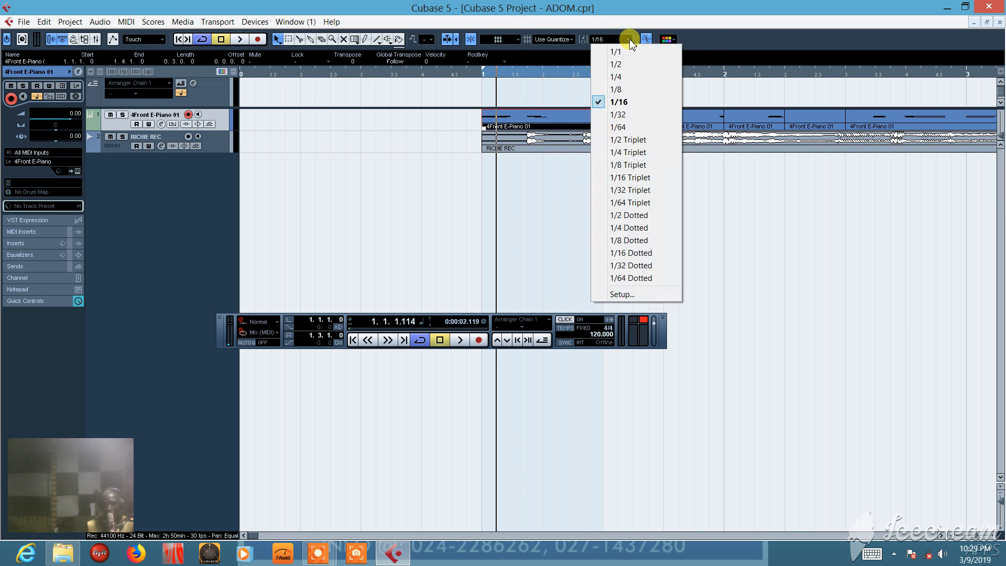
left_click(707, 33)
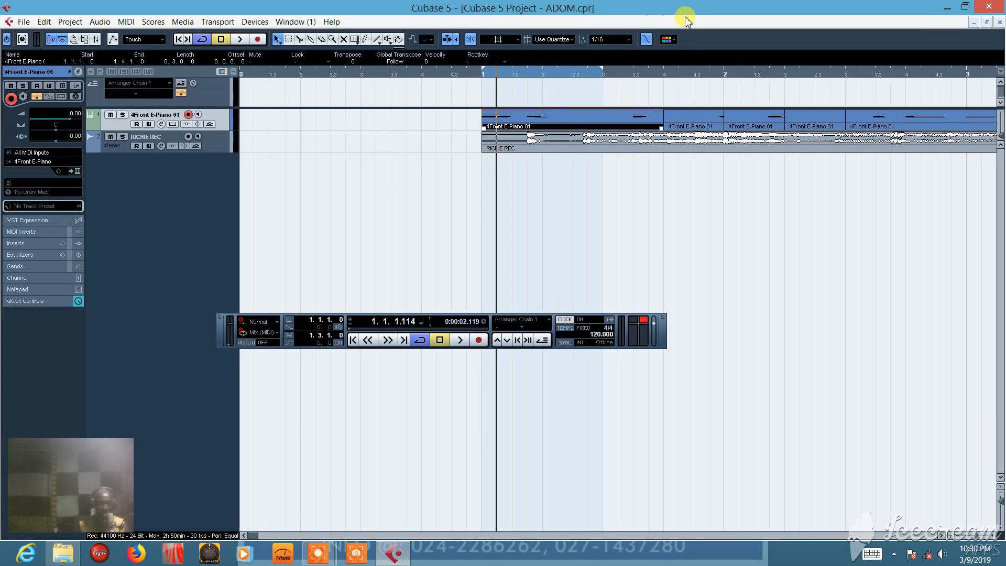
left_click(628, 39)
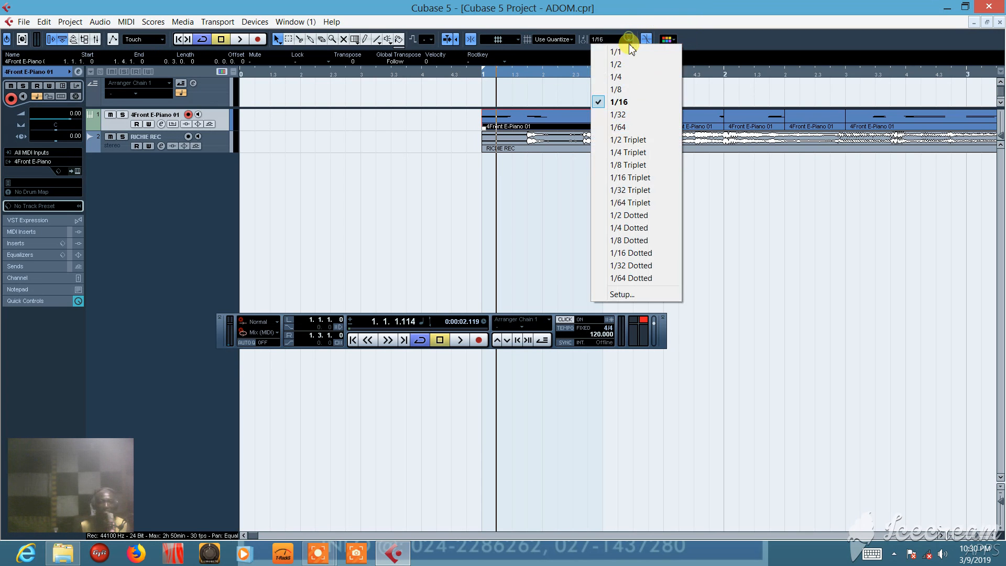
left_click(619, 89)
left_click(631, 40)
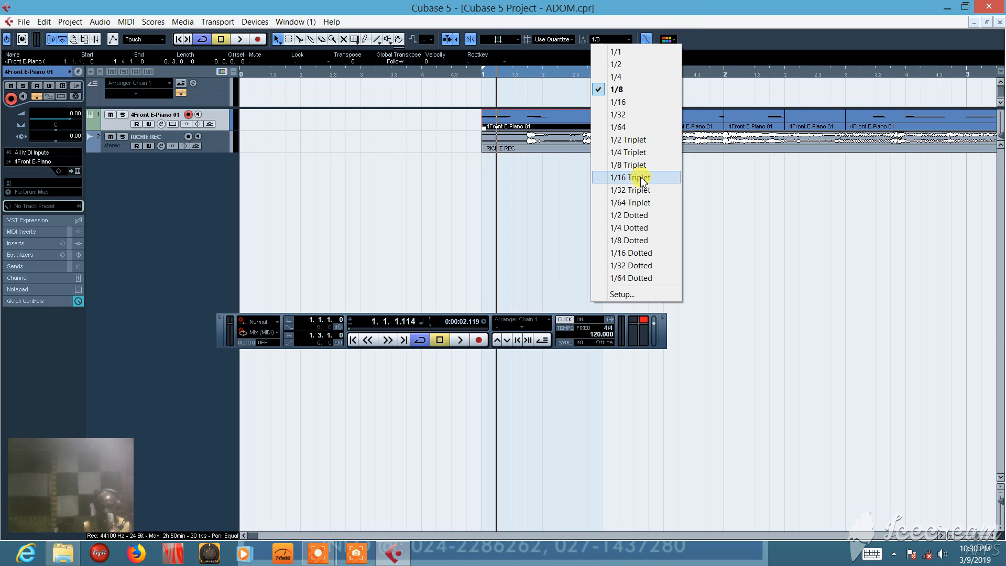
left_click(644, 21)
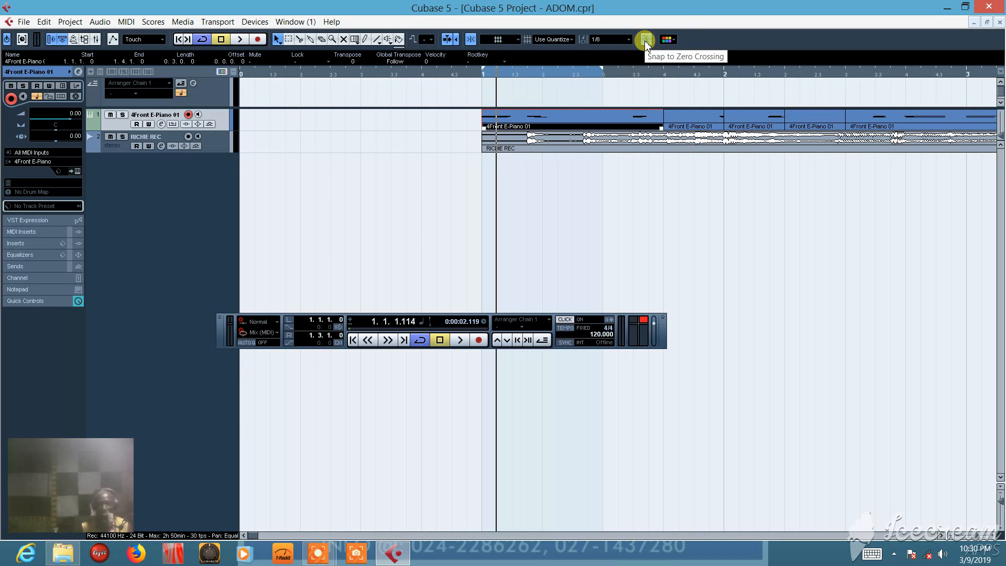
left_click(644, 40)
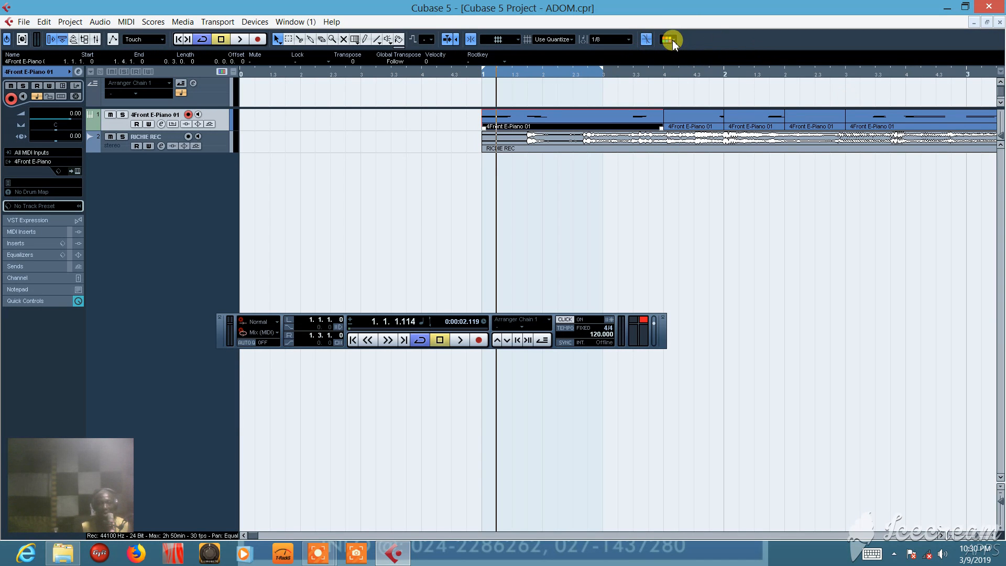
left_click(669, 39)
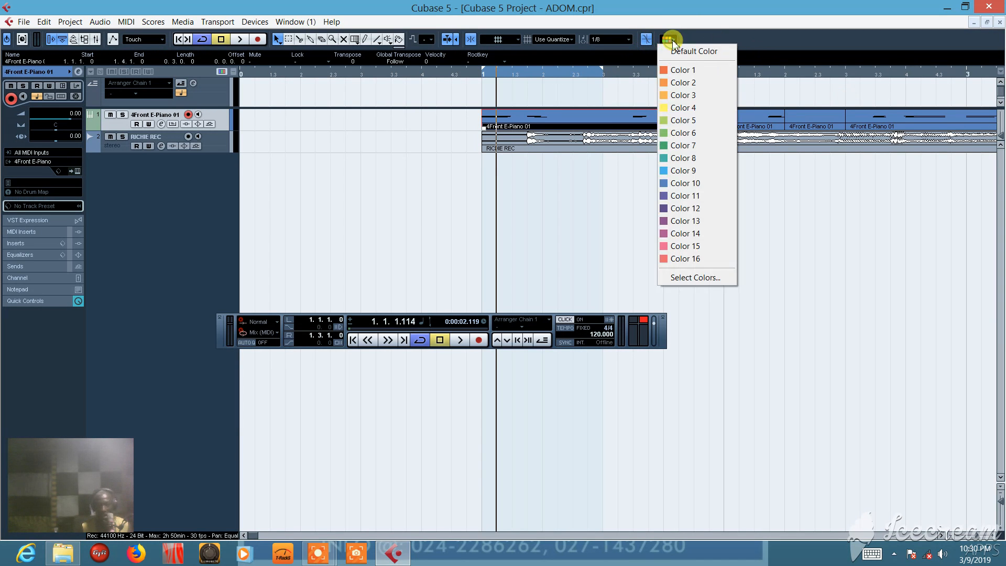
left_click(774, 185)
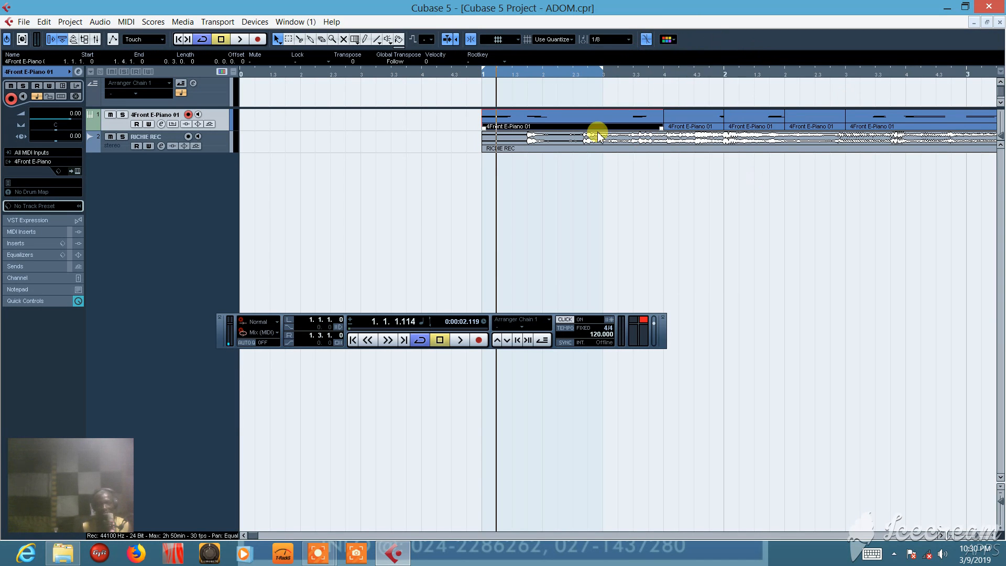
Split the RICHIE REC audio event at the point where the first piano event ends.
left_click_drag(588, 174, 608, 127)
right_click(671, 128)
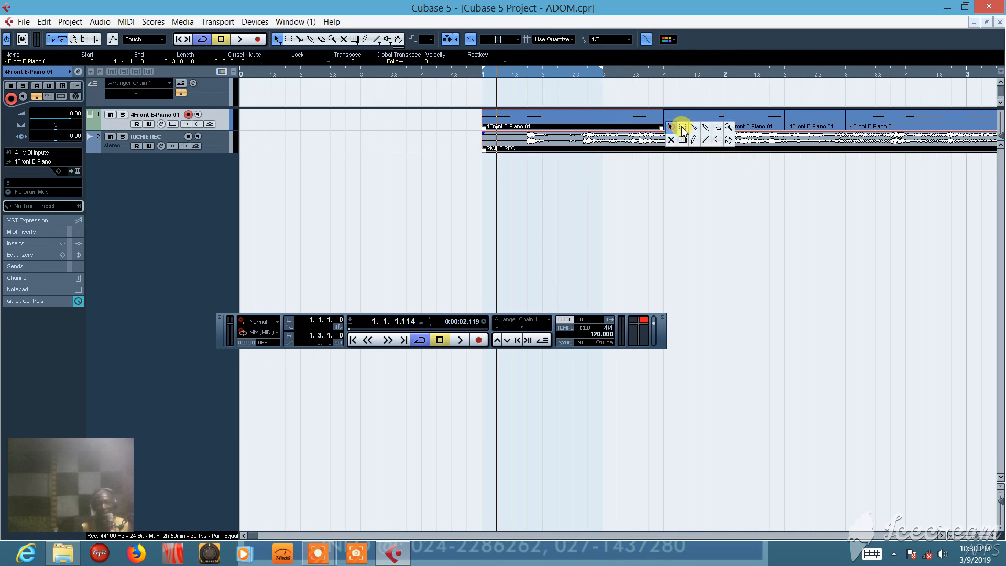
left_click(695, 128)
left_click(662, 137)
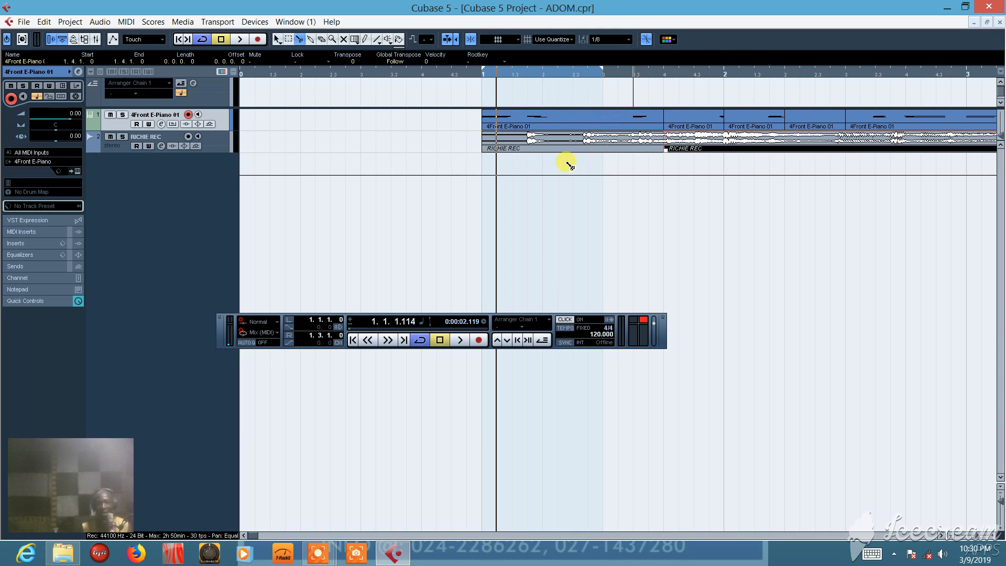
Color the first piano event and the first RICHIE REC segment below it with Color 4.
left_click_drag(558, 168, 603, 127)
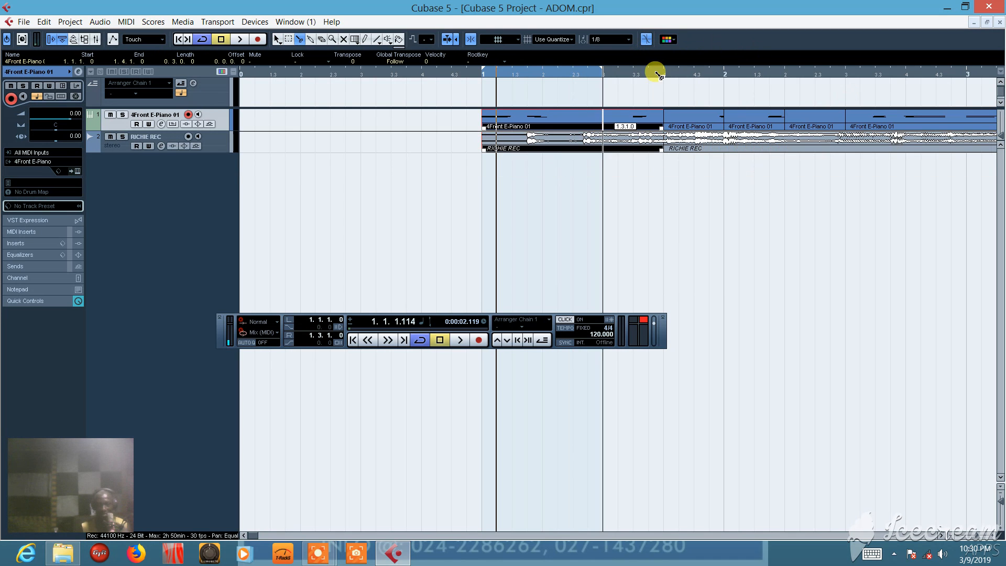
left_click(670, 41)
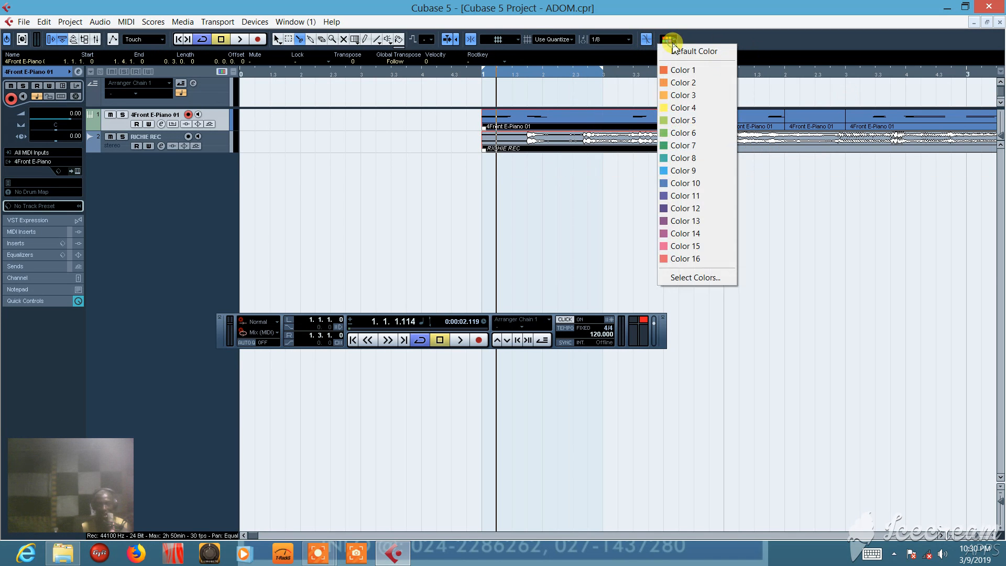
left_click(683, 107)
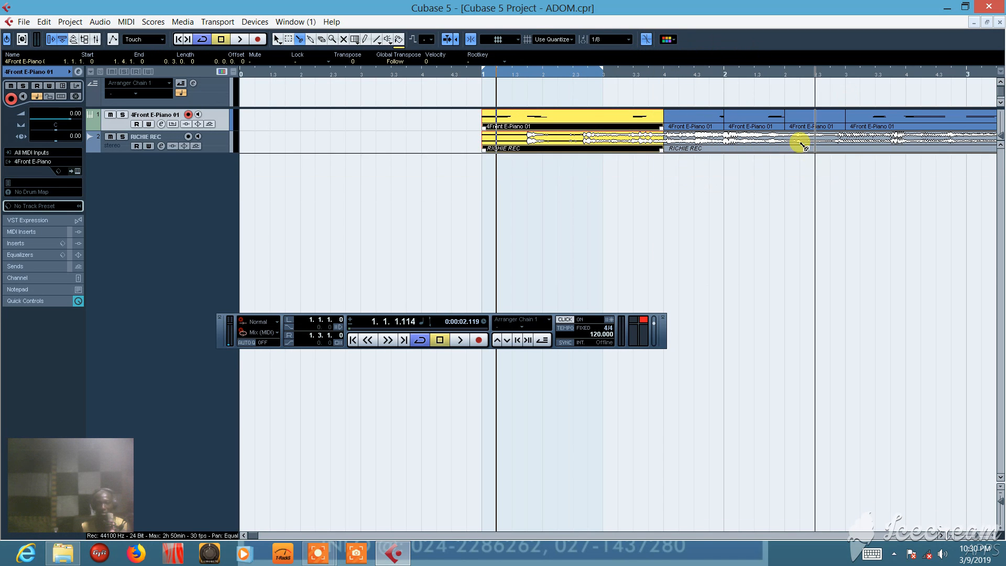
Split the RICHIE REC audio at the end of the third piano event, and apply Color 9 to the second and third piano events and the middle audio segment.
left_click(785, 138)
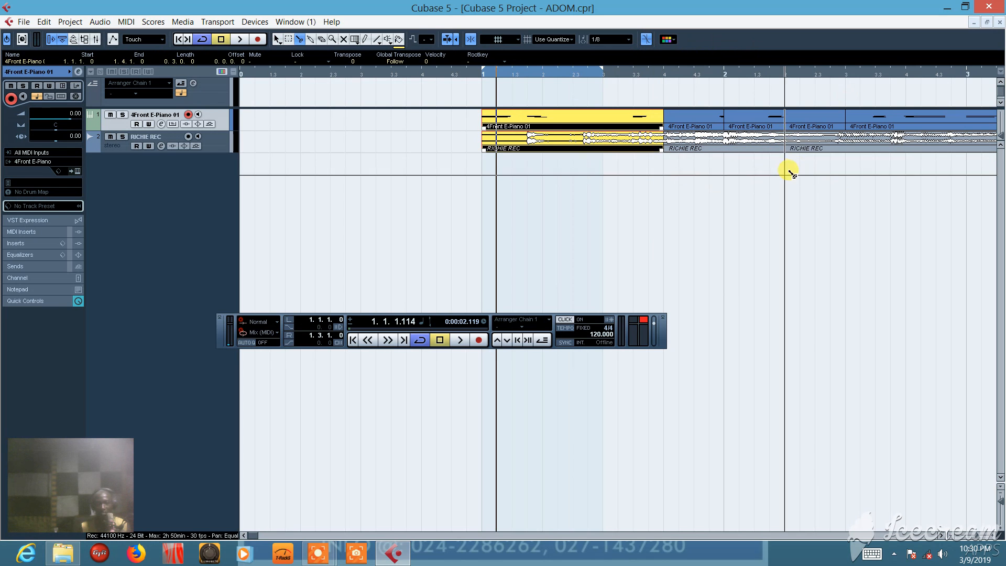
key("1")
left_click(707, 168)
left_click_drag(737, 131, 741, 133)
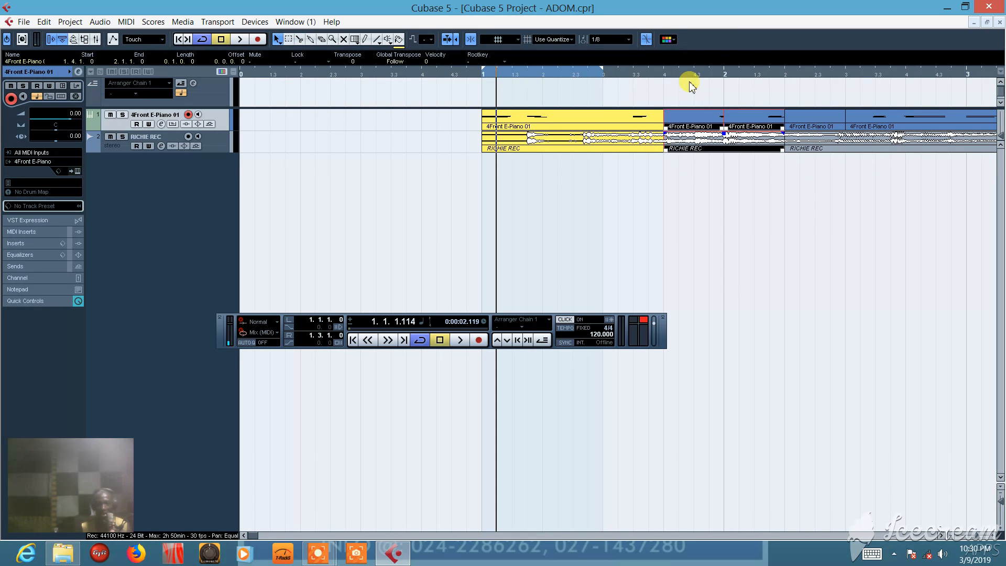
left_click(667, 39)
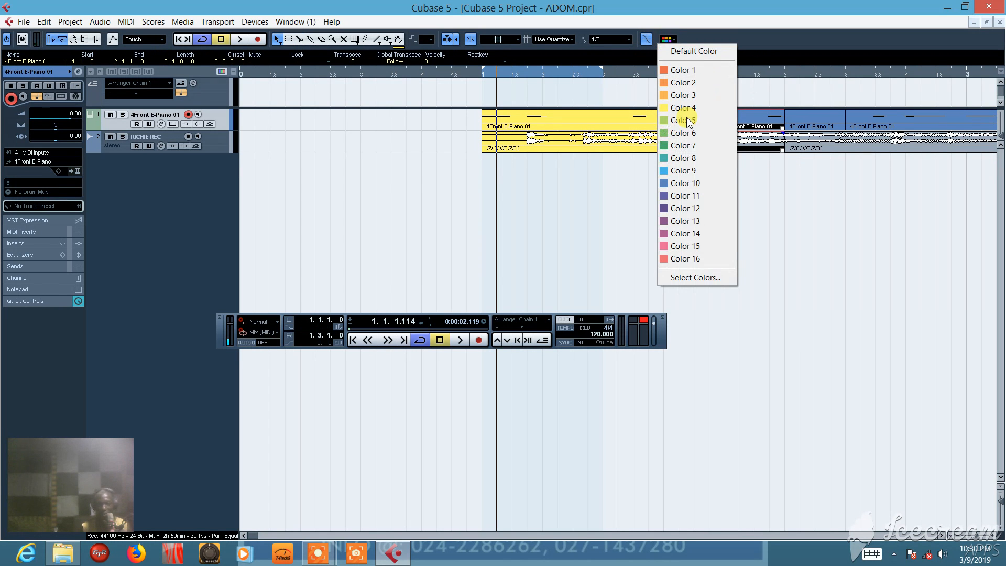
left_click(689, 170)
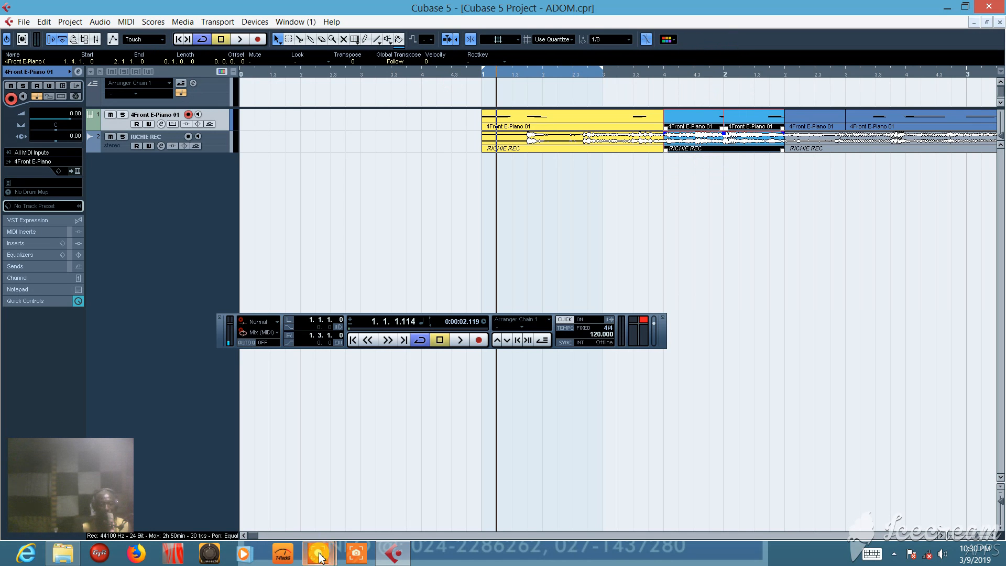
Open the Mixer, move it lower in the workspace to view its channels, and close it.
mouse_move(319, 558)
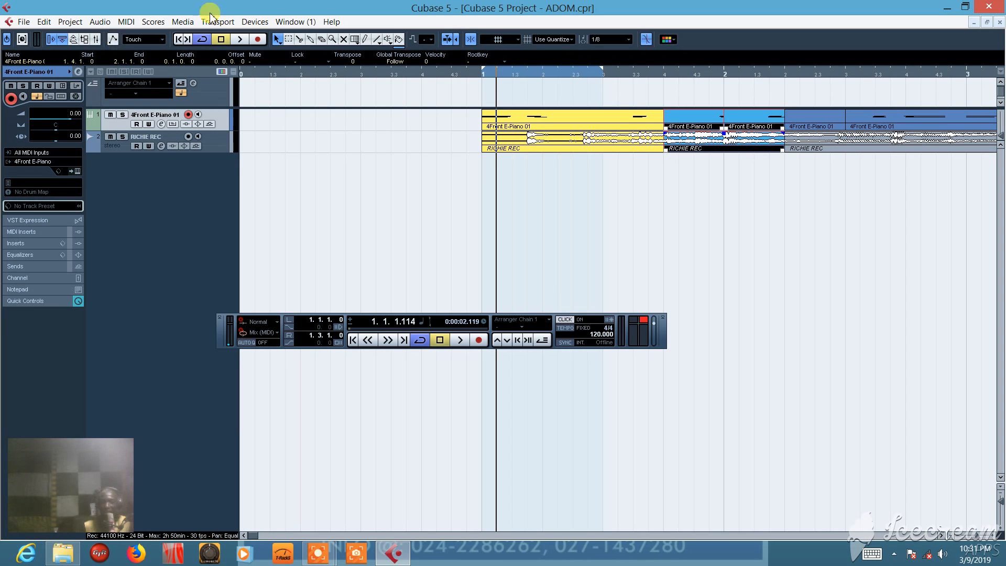
left_click(96, 40)
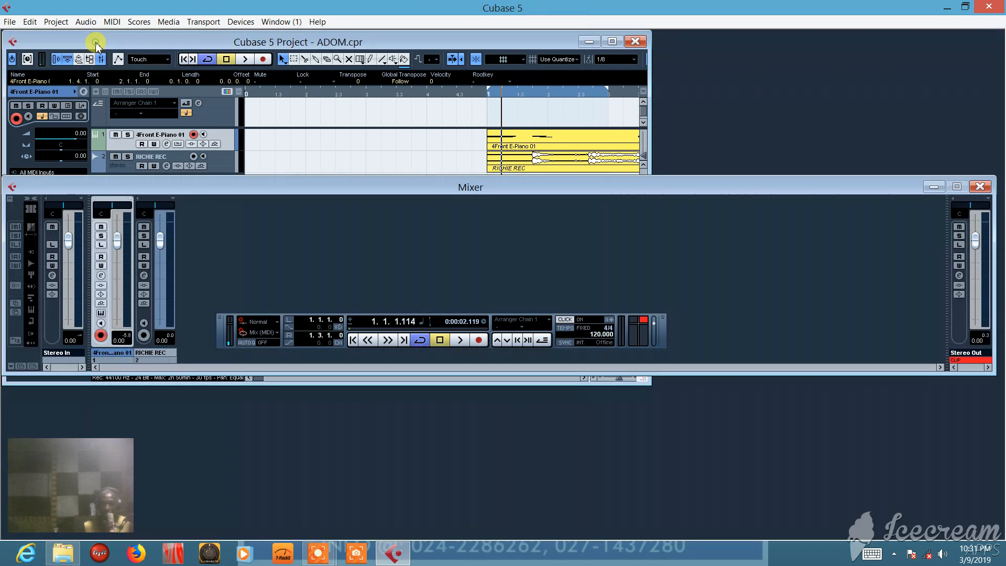
left_click_drag(365, 193, 362, 274)
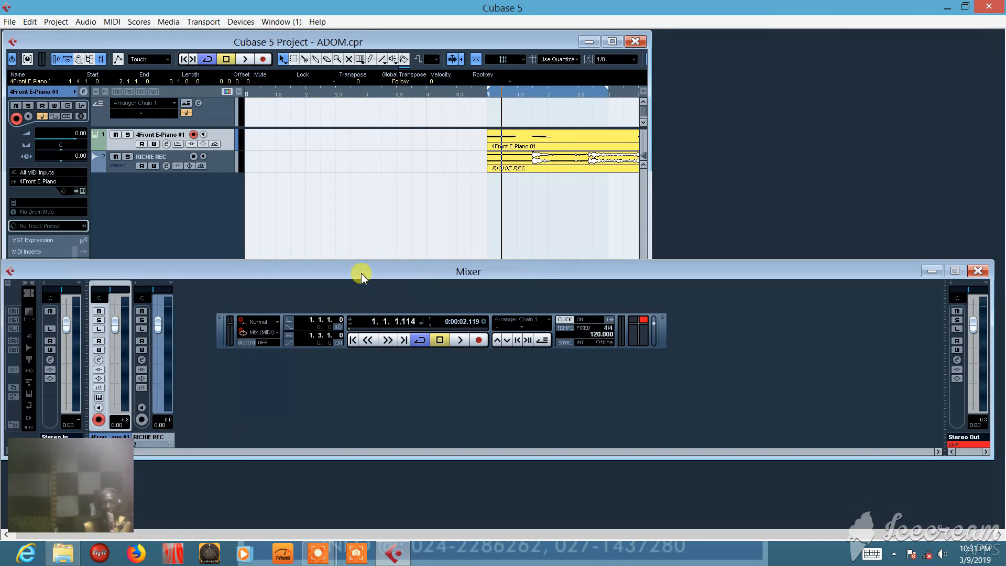
left_click(100, 60)
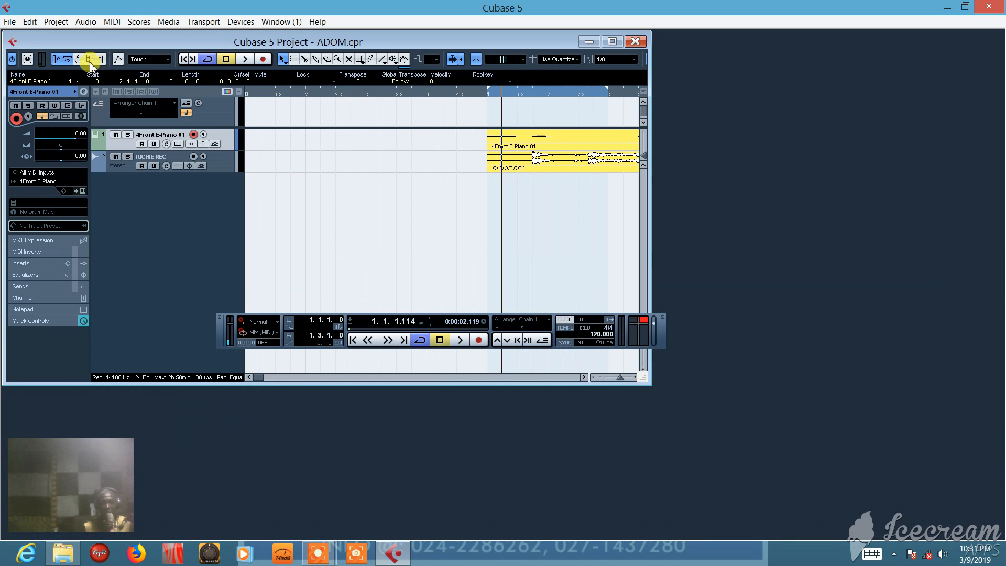
Open the Pool, expand its Audio folder, and view the commands offered for the Trash folder.
left_click(90, 60)
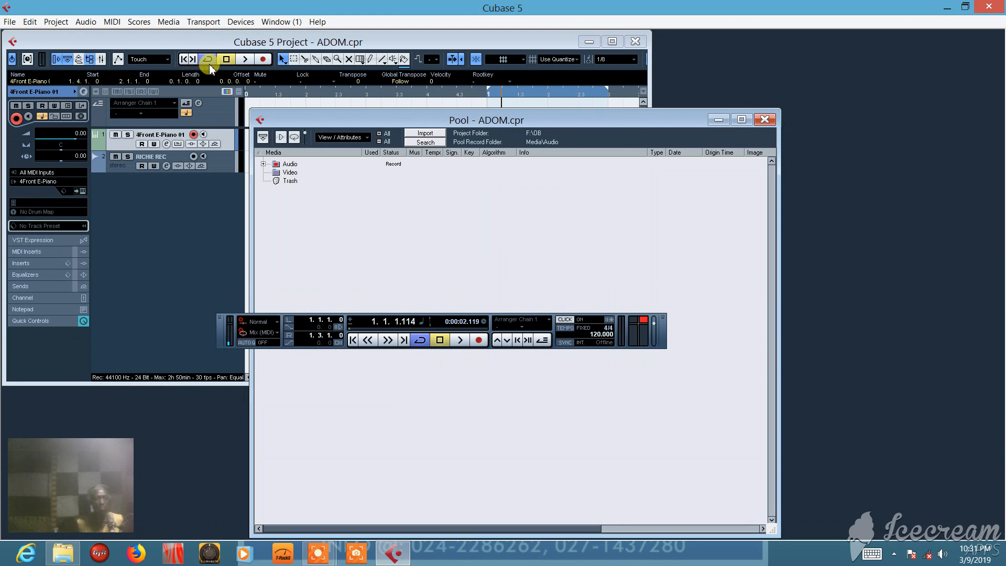
left_click_drag(348, 117, 176, 165)
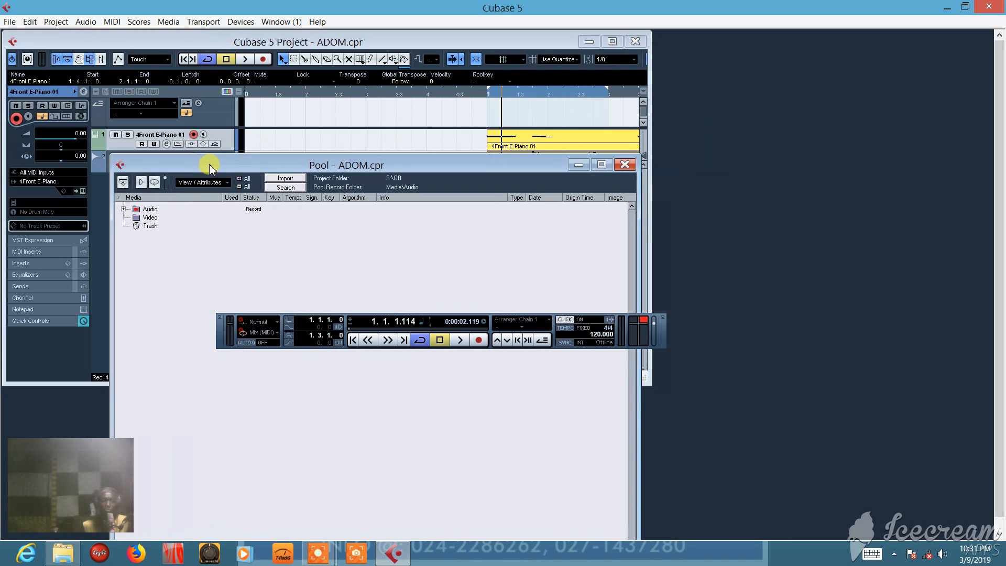
left_click(124, 209)
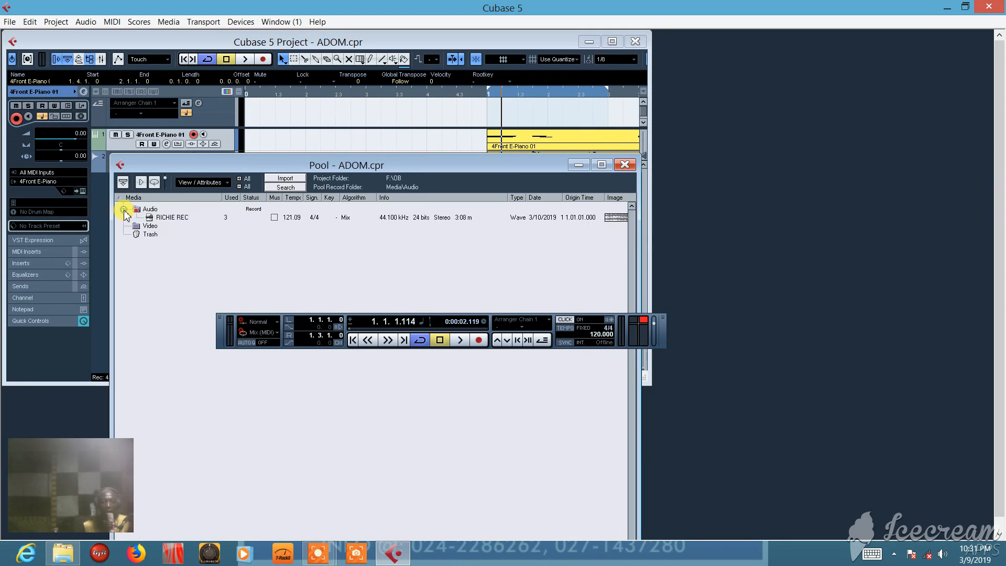
left_click(150, 236)
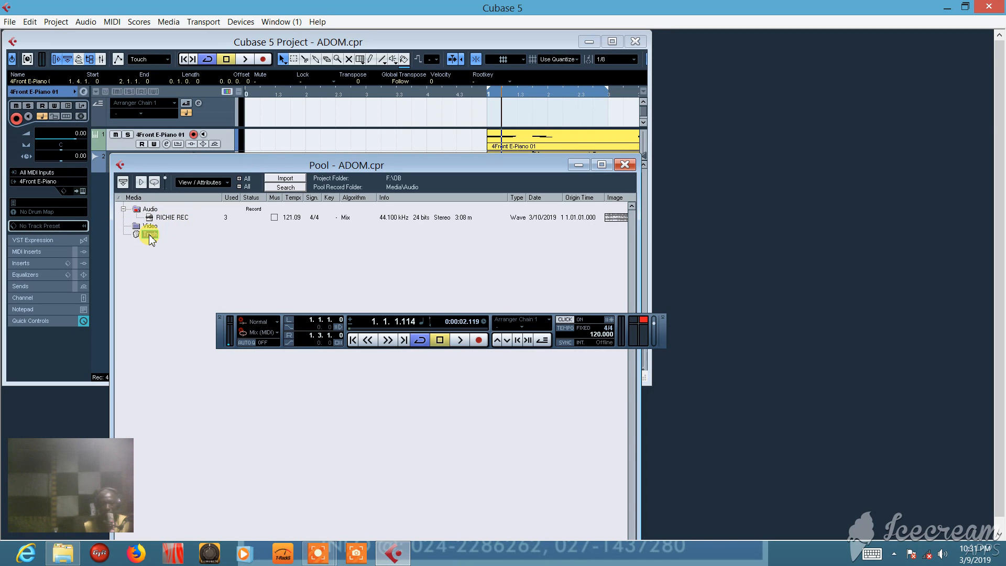
right_click(215, 256)
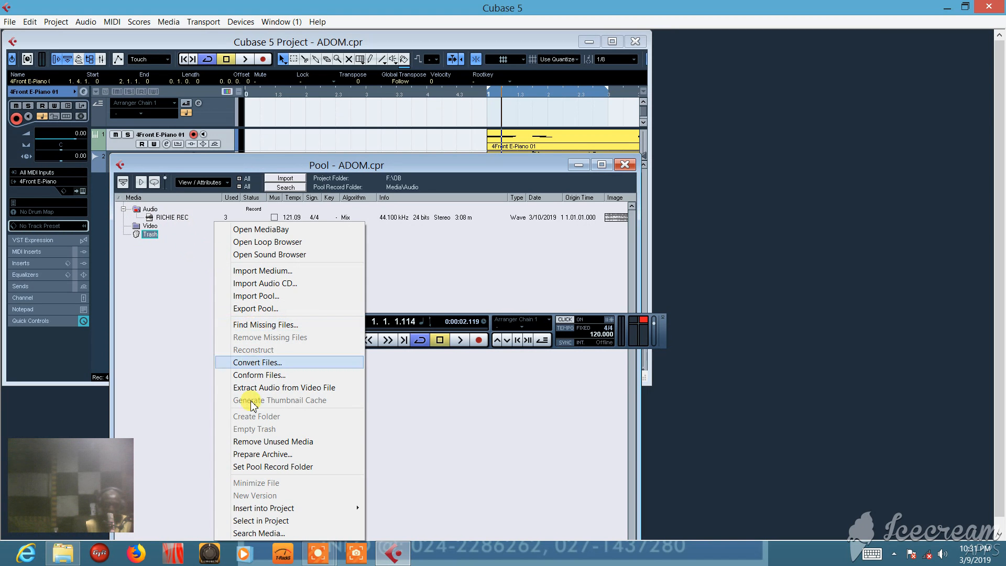
left_click(165, 243)
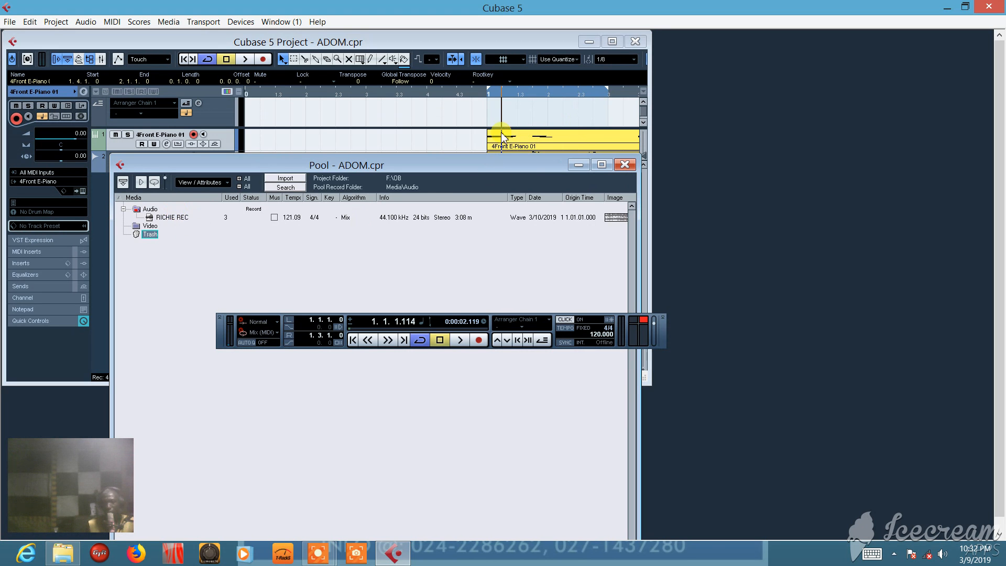
Select the first piano event in the project, return to the Pool to view its Trash folder maximized, and close the Pool.
left_click_drag(542, 136, 540, 135)
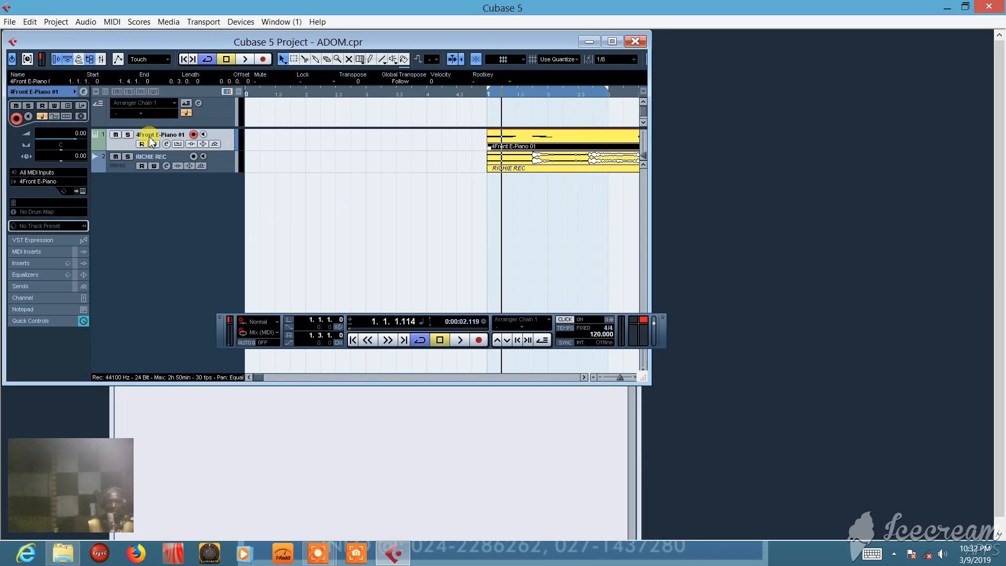
left_click(360, 454)
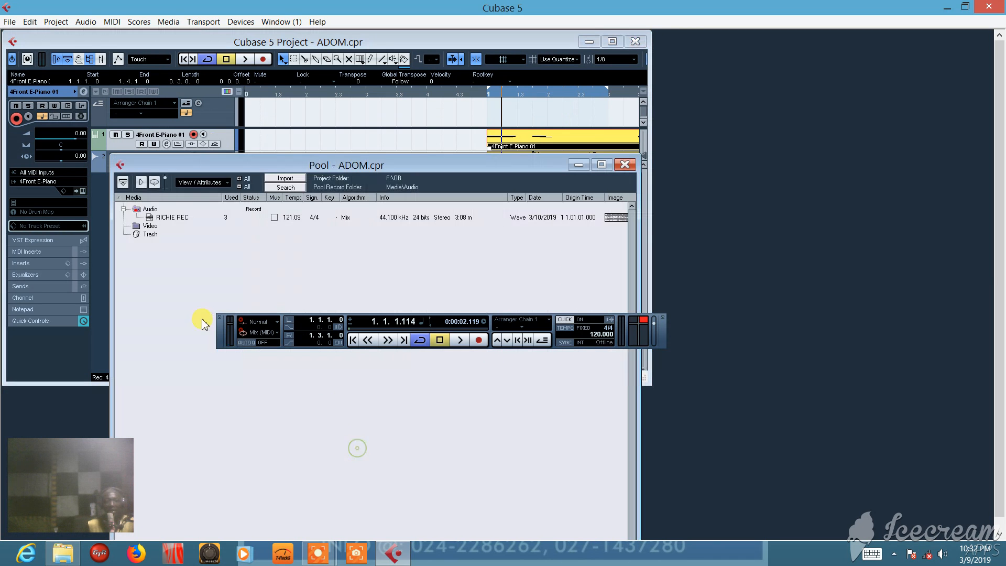
left_click(150, 234)
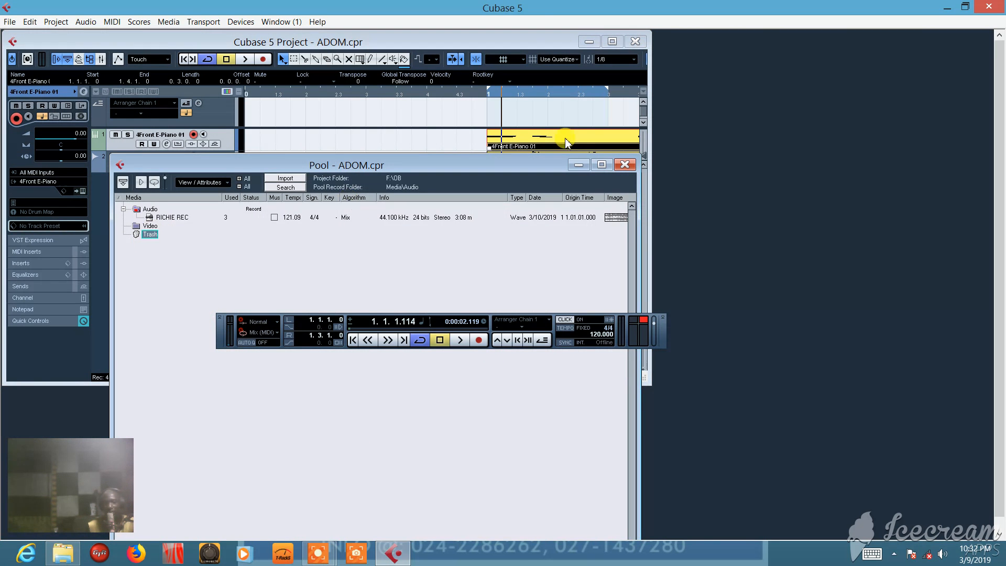
left_click(602, 164)
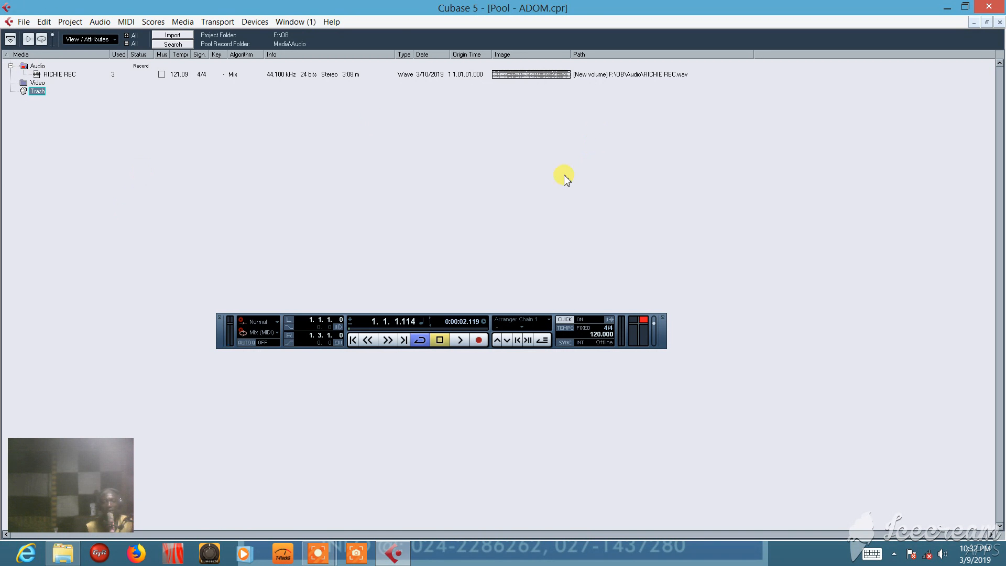
left_click(999, 23)
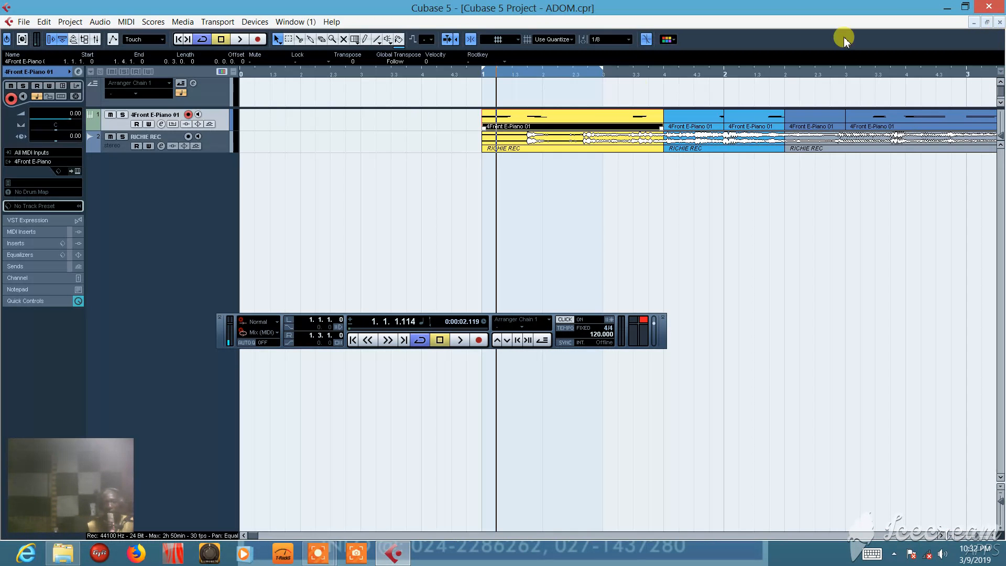
View the file commands and the file types offered for import, close them, and select the last RICHIE REC audio segment.
mouse_move(307, 560)
left_click(28, 19)
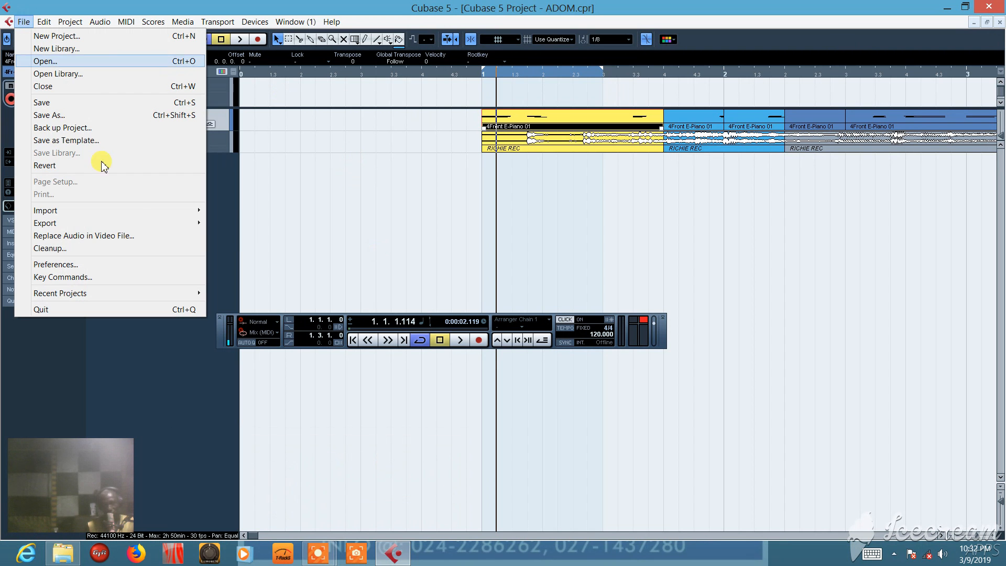
mouse_move(106, 215)
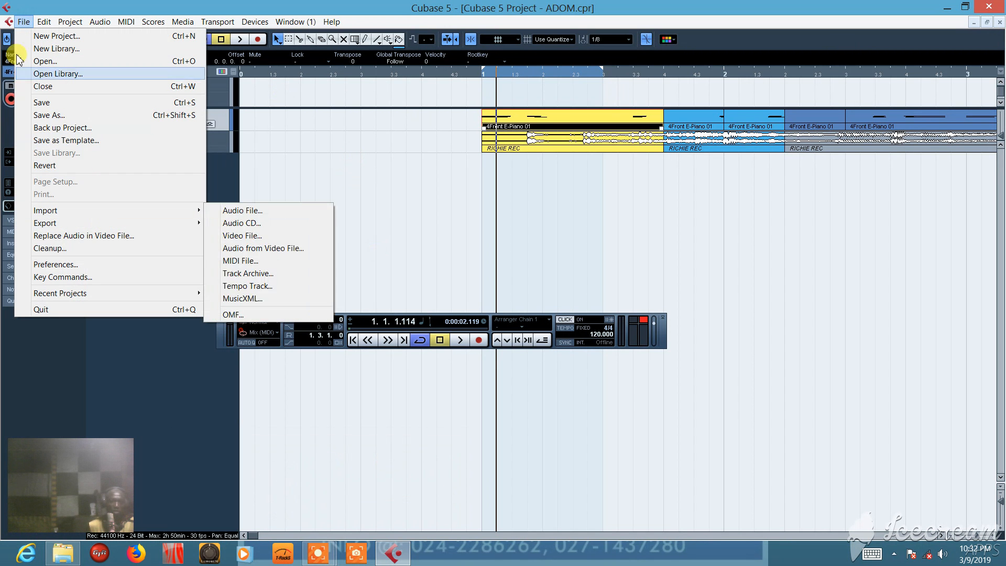
mouse_move(76, 214)
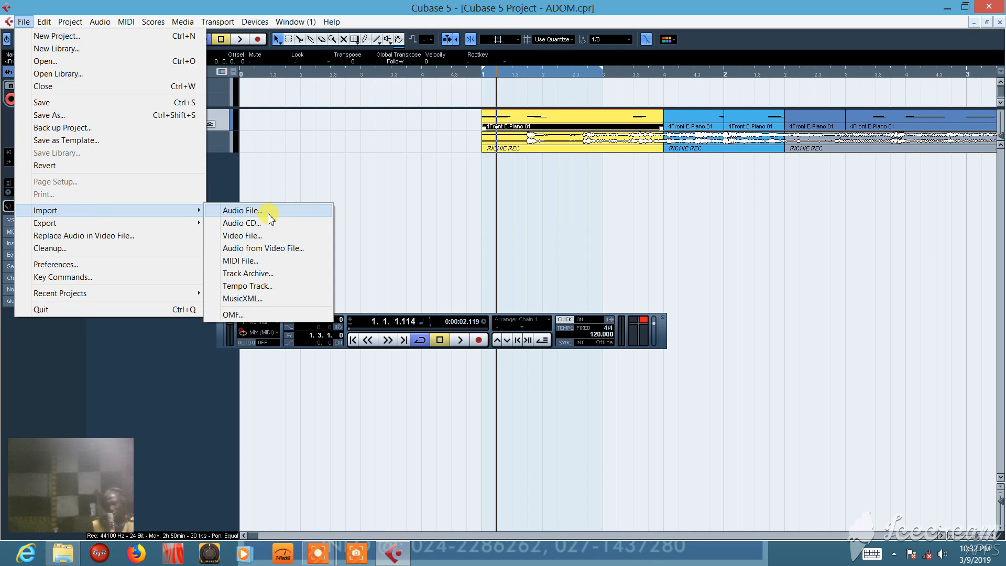
left_click(521, 174)
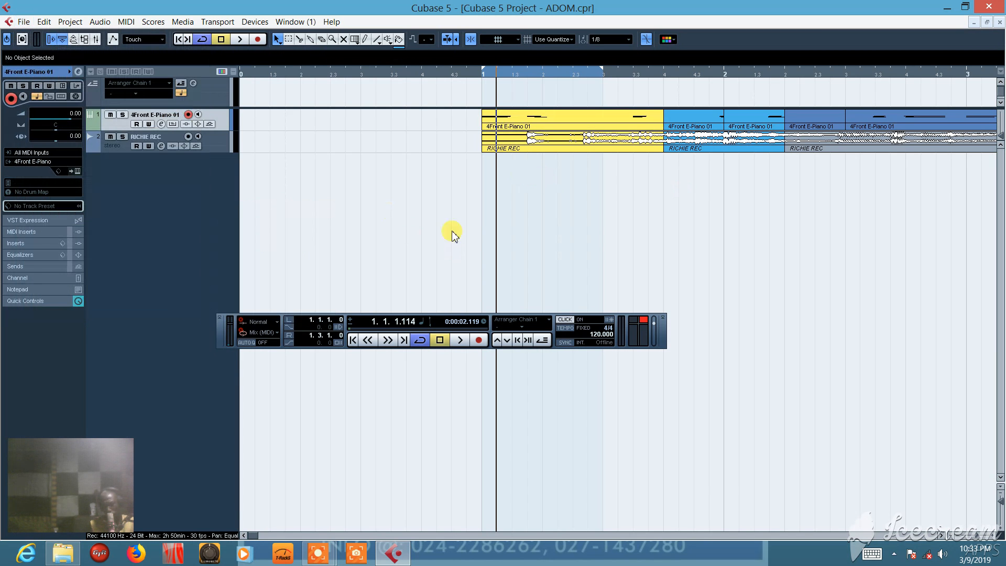
left_click(833, 149)
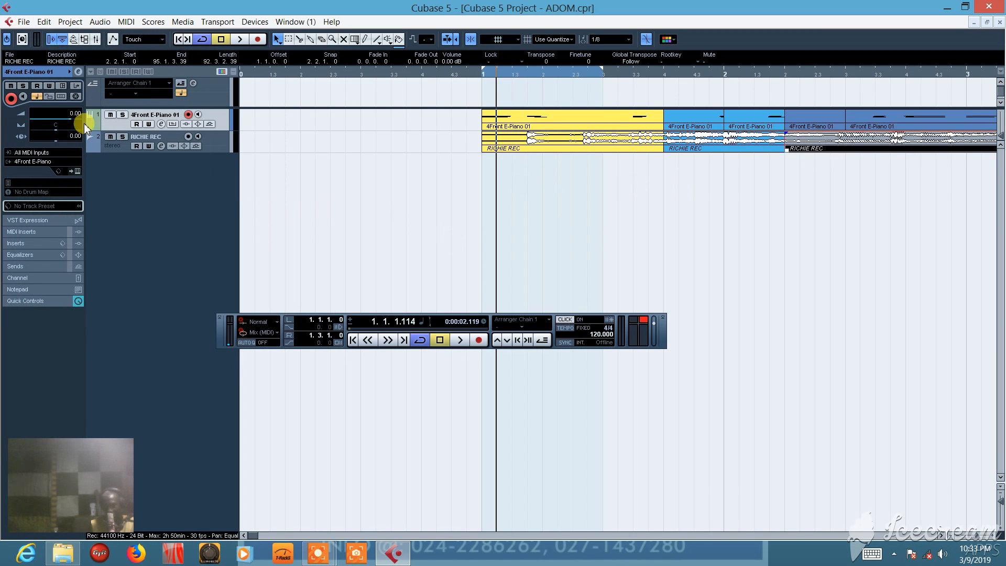
Start importing an audio file and browse past the subfolders of the ob folder to its individual samples.
left_click(24, 21)
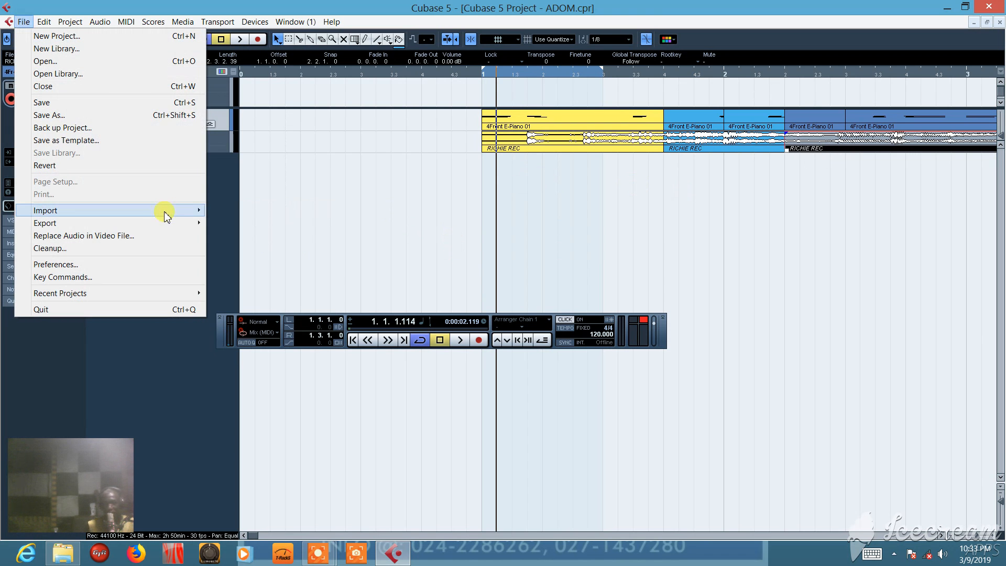
mouse_move(192, 212)
left_click(234, 212)
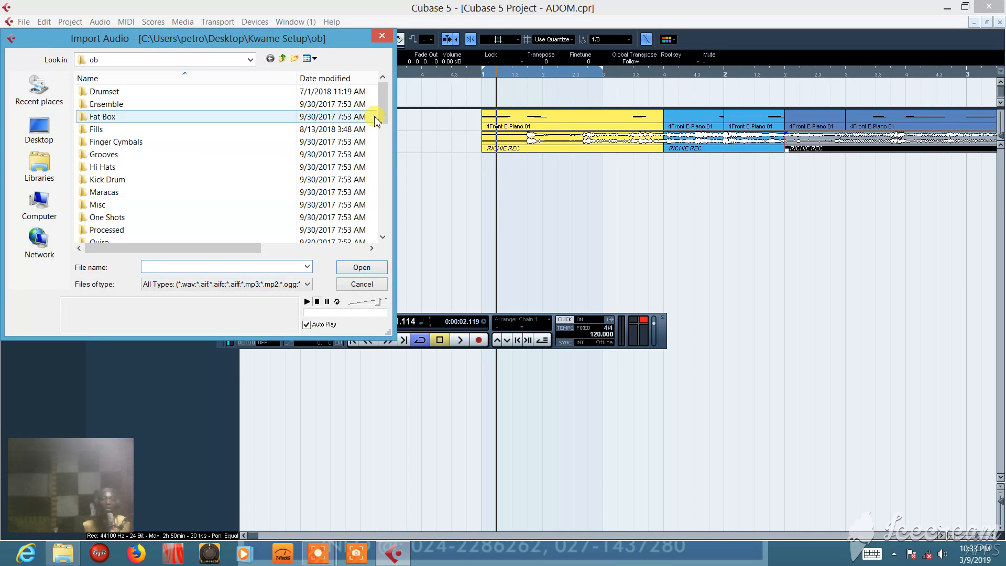
left_click_drag(382, 104, 386, 167)
Audition samples in the ob folder, including BD22, Bongo, c snapsnap, app applause and CLAVE.
left_click(115, 181)
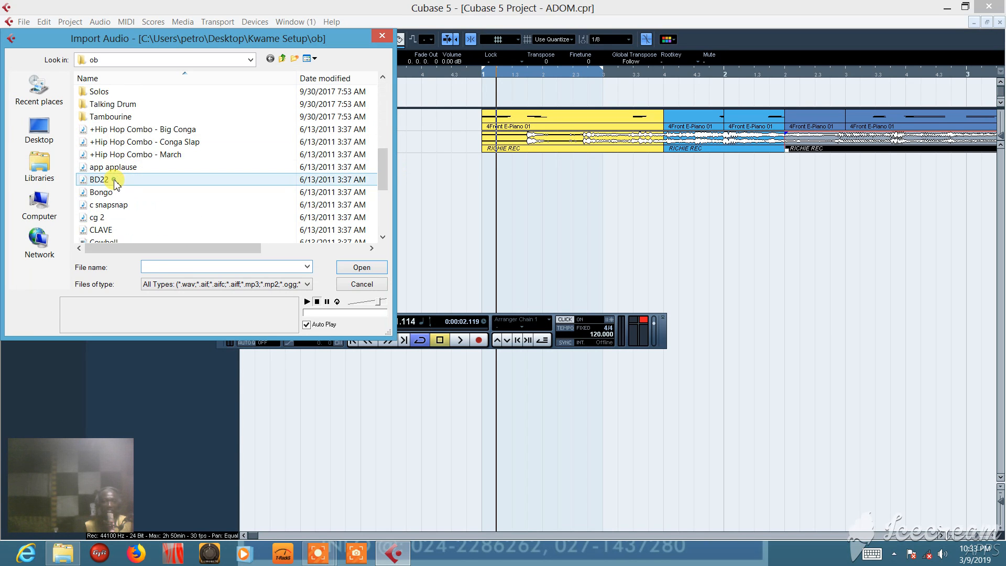
left_click(108, 192)
left_click(114, 206)
left_click(127, 180)
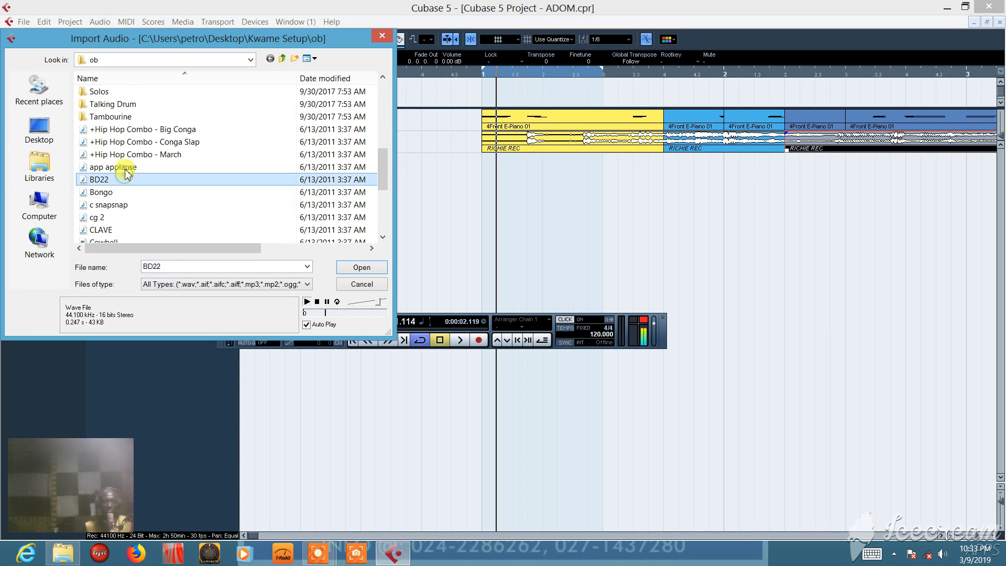
left_click(126, 167)
left_click(104, 231)
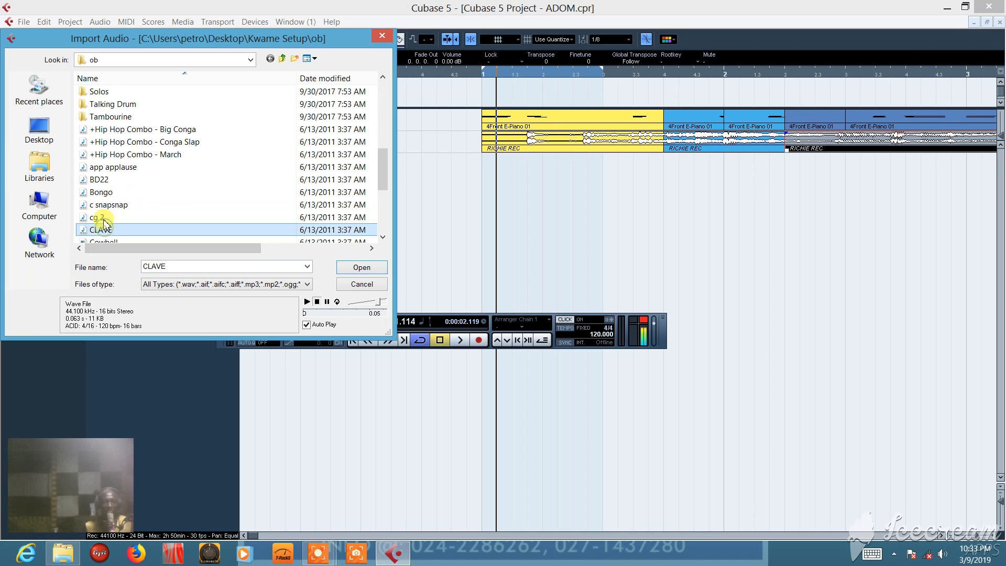
Import the cg 2 sample into the project and accept the import options as offered.
left_click(102, 217)
left_click(361, 268)
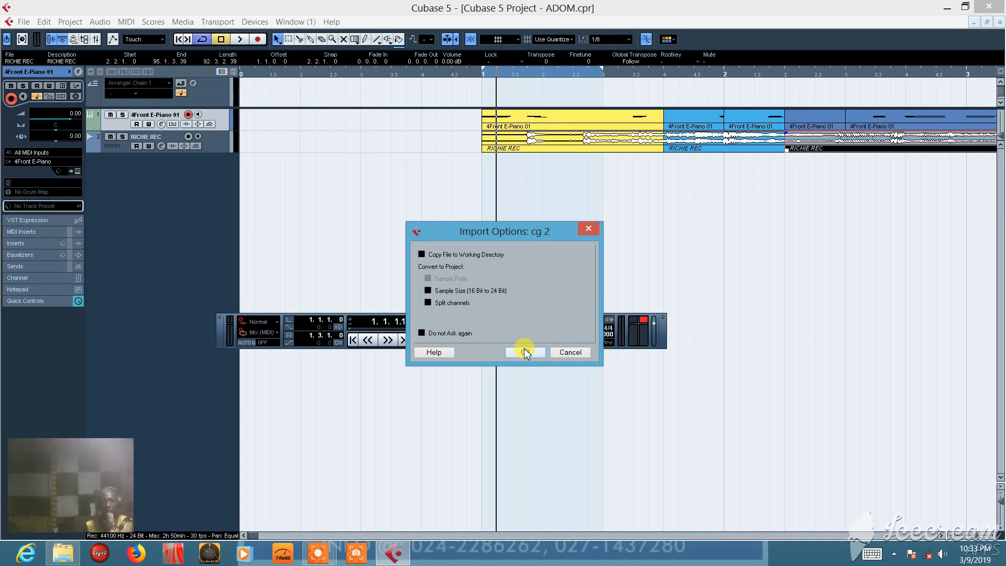
left_click(524, 352)
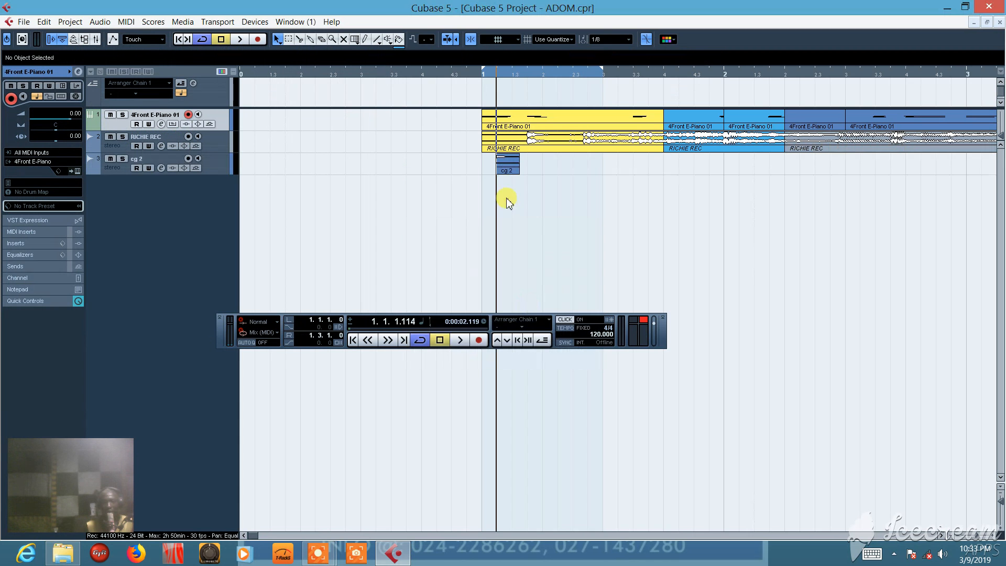
Select the cg 2 event, play the project briefly, and set the left and right locators to the event's range.
left_click(504, 165)
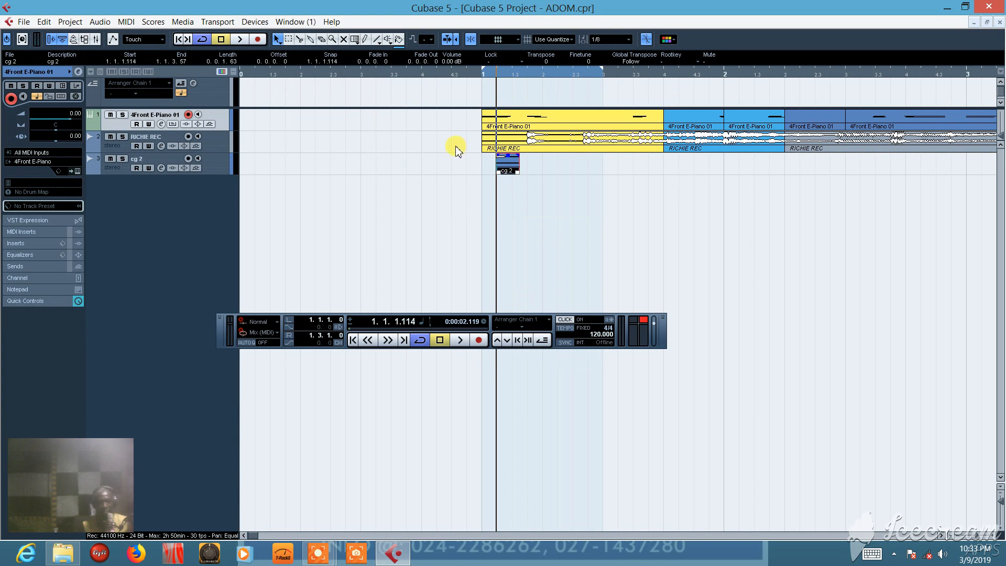
key("space")
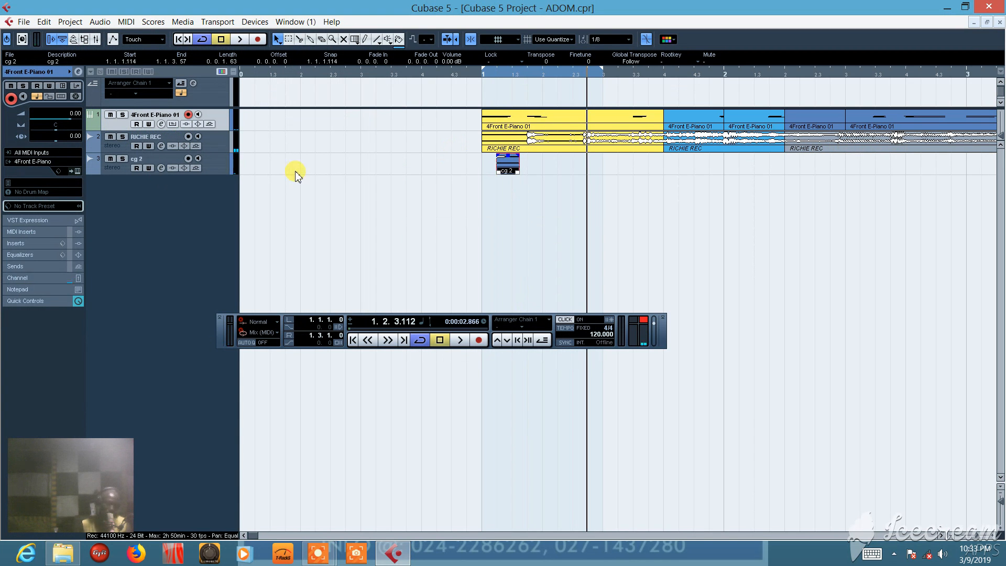
key("p")
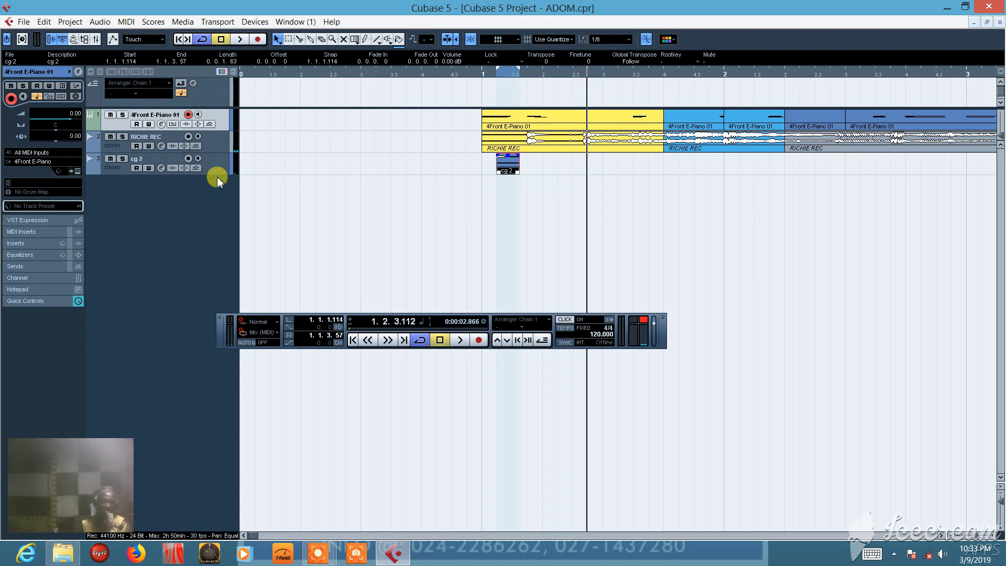
Solo the cg 2 track, play it back, stop playback, and turn its solo off again.
left_click(122, 158)
key("space")
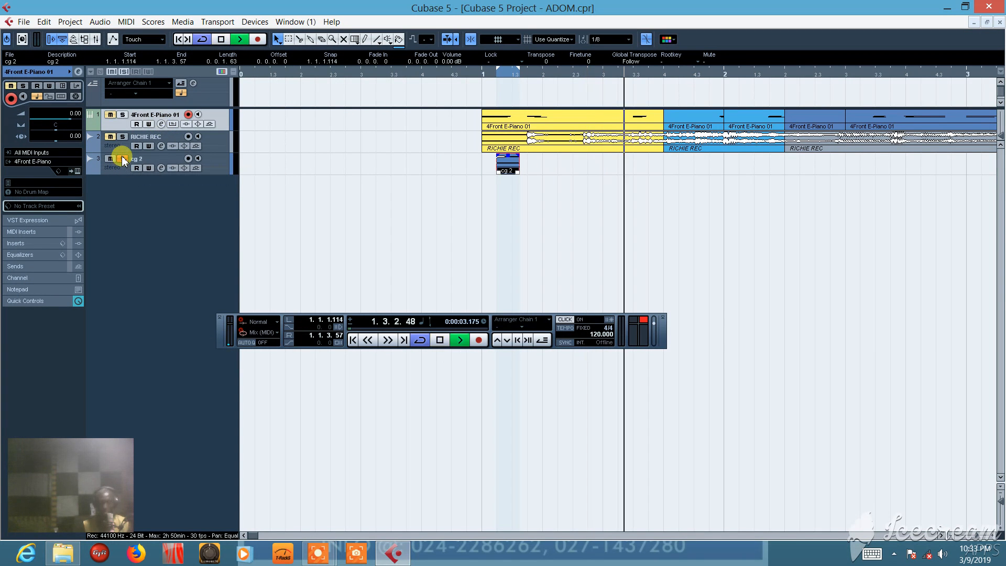
key("space")
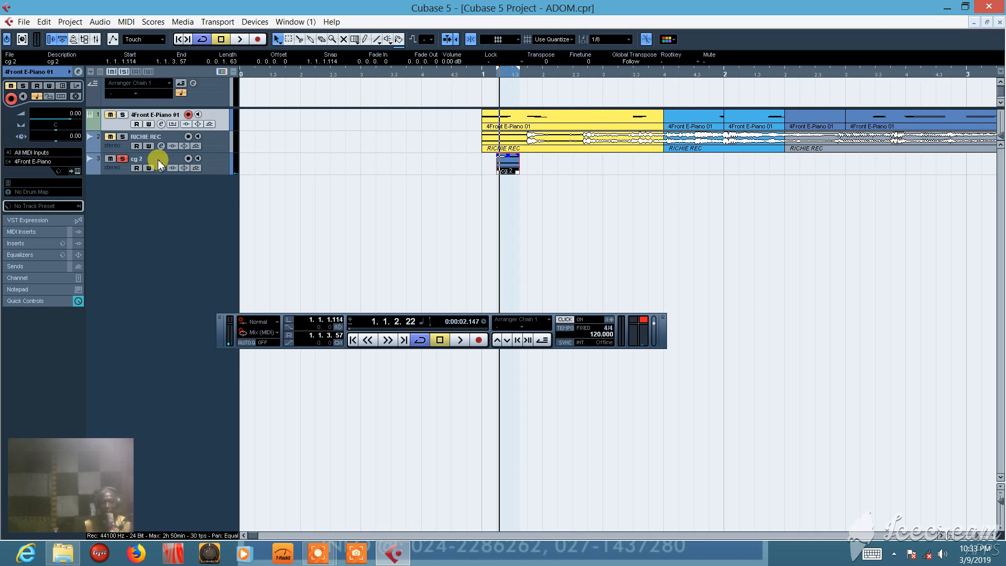
left_click(122, 158)
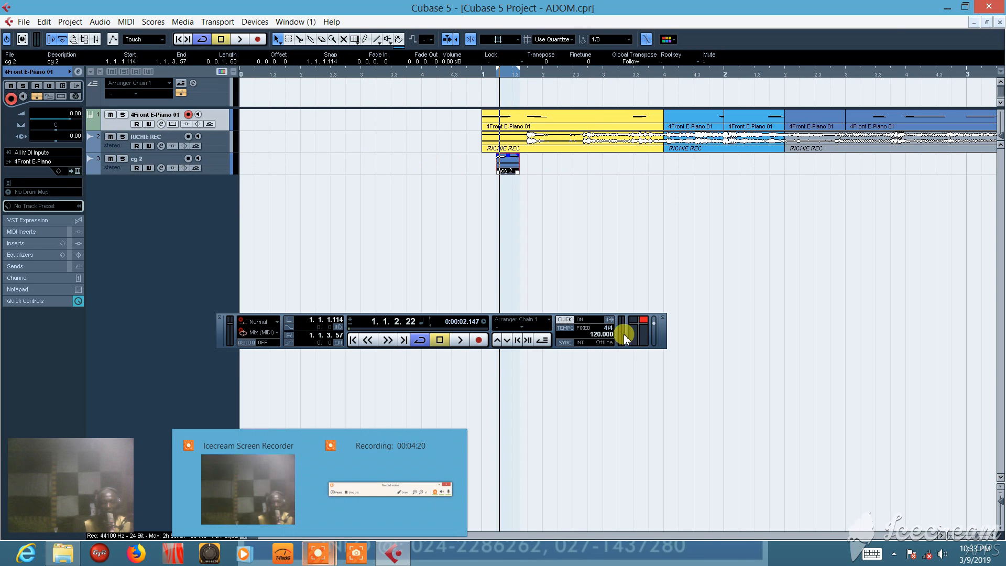
Switch to the desktop and bring the Awaga _My matter MP3 into the Cubase project below the cg 2 track at bar 1, accepting the import options.
left_click(948, 7)
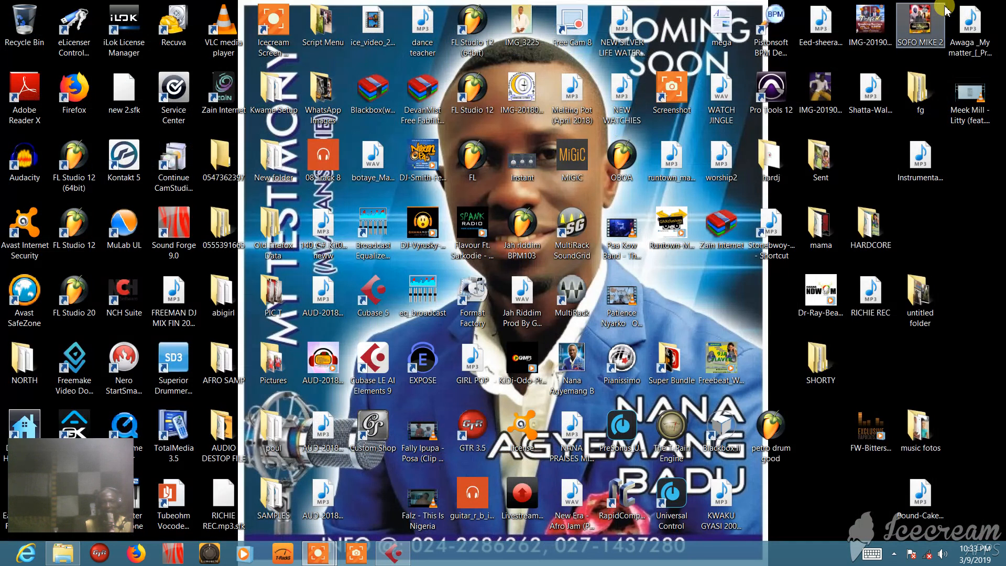
left_click(966, 32)
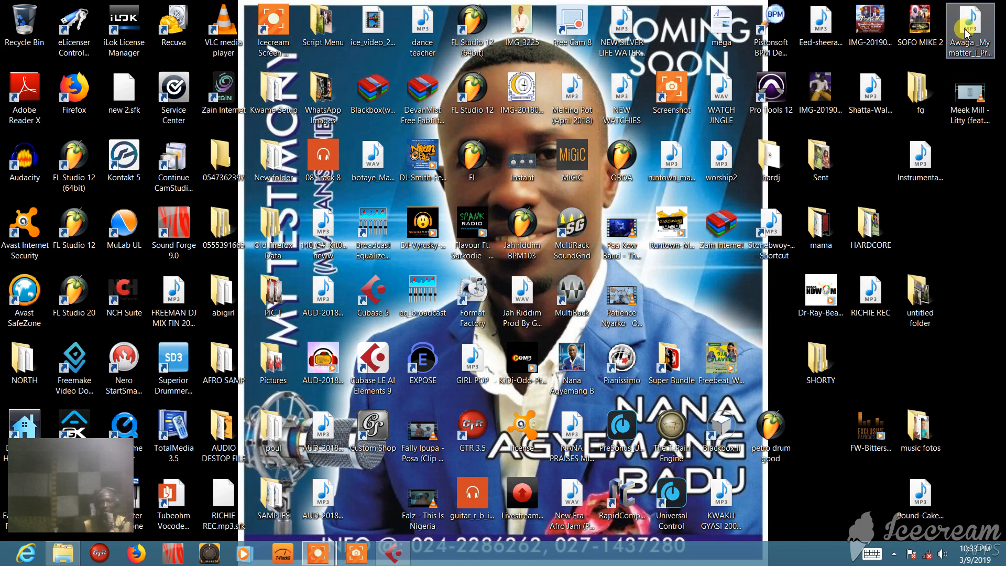
left_click_drag(970, 31, 498, 209)
left_click(529, 352)
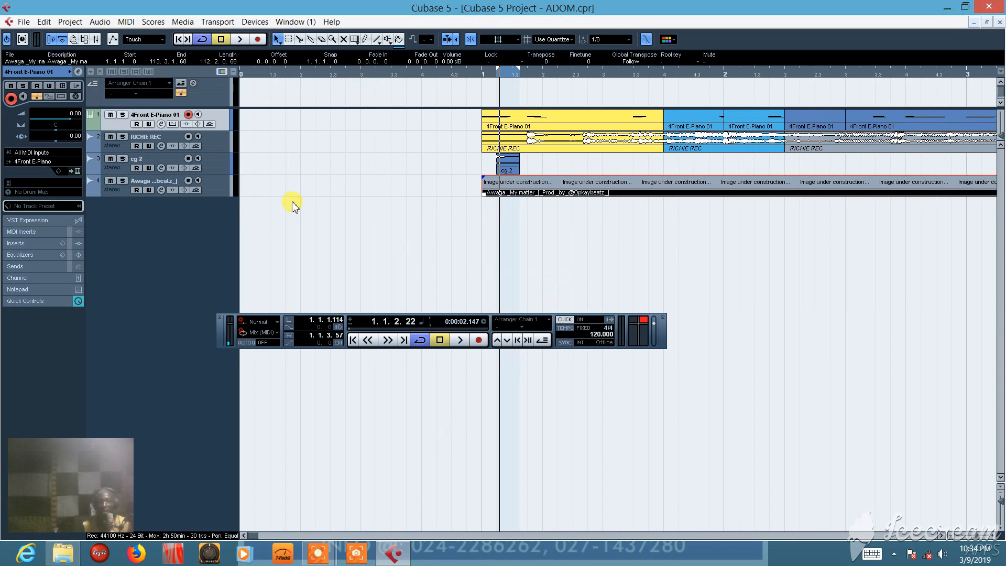
Solo the Awaga track, play it briefly, and stop playback.
left_click(124, 184)
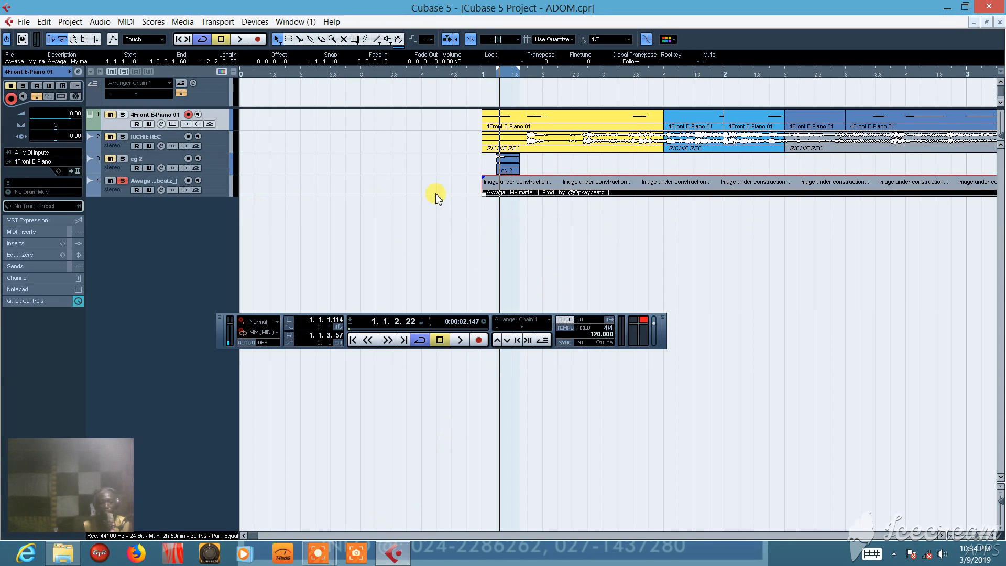
key("space")
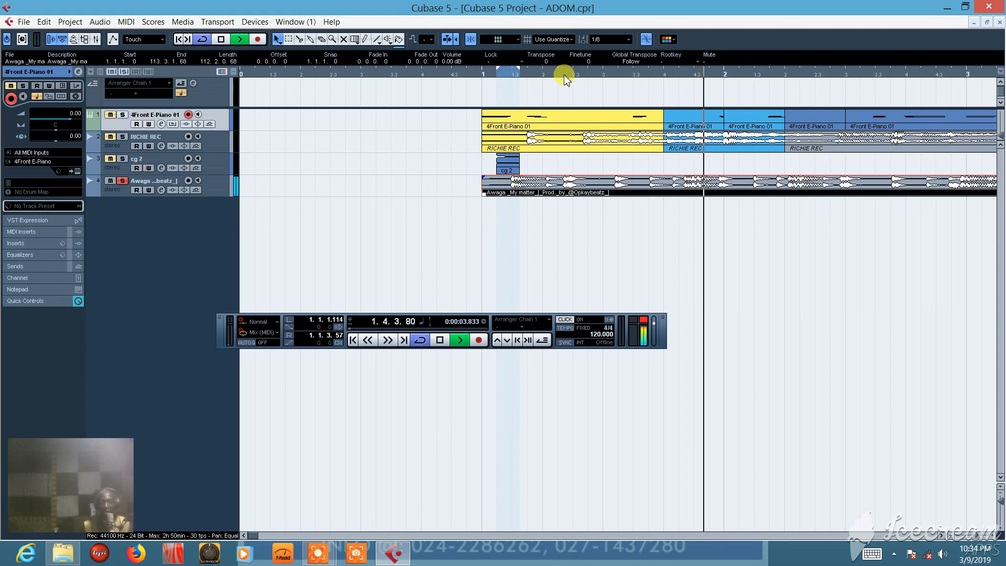
key("space")
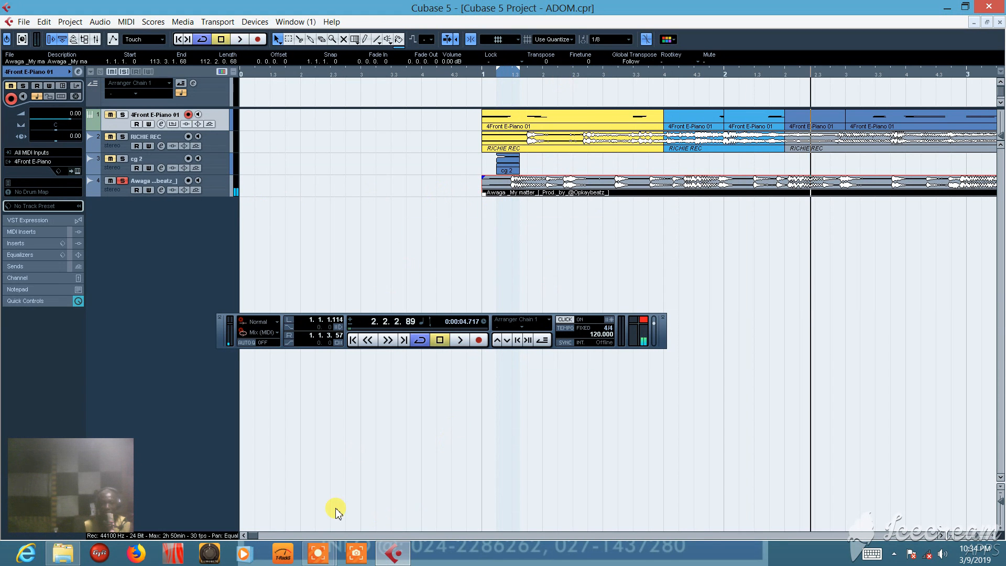
left_click(319, 553)
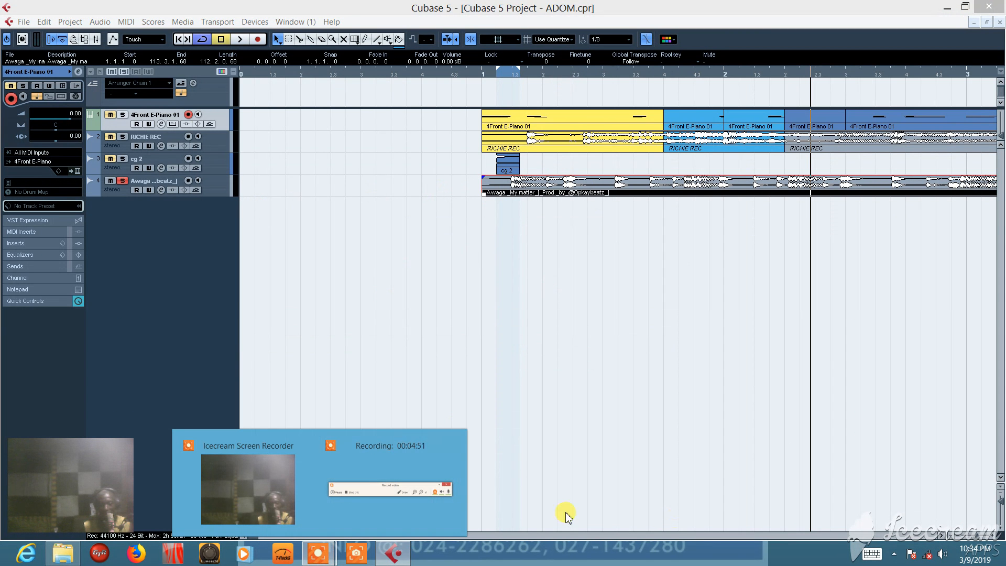
left_click(374, 506)
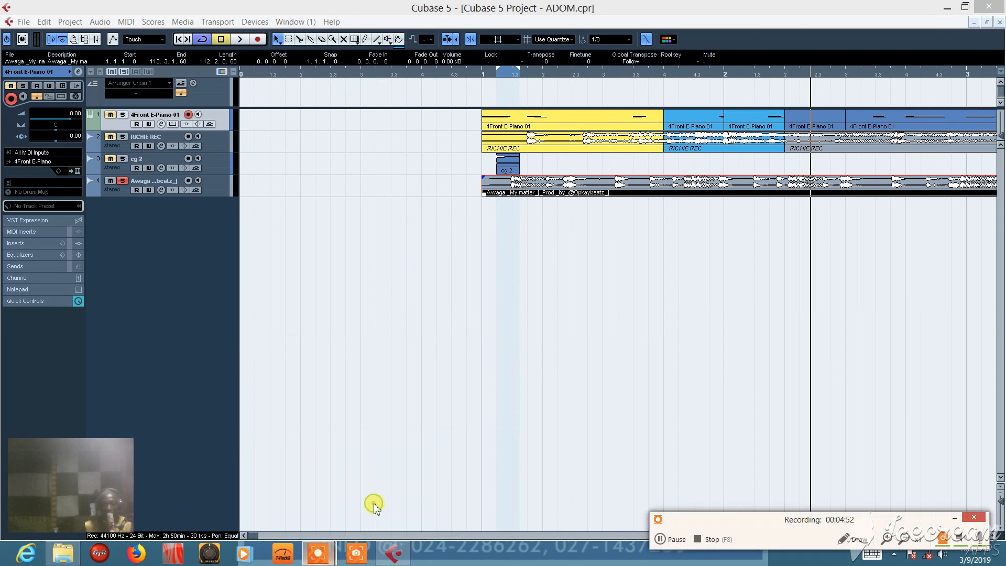